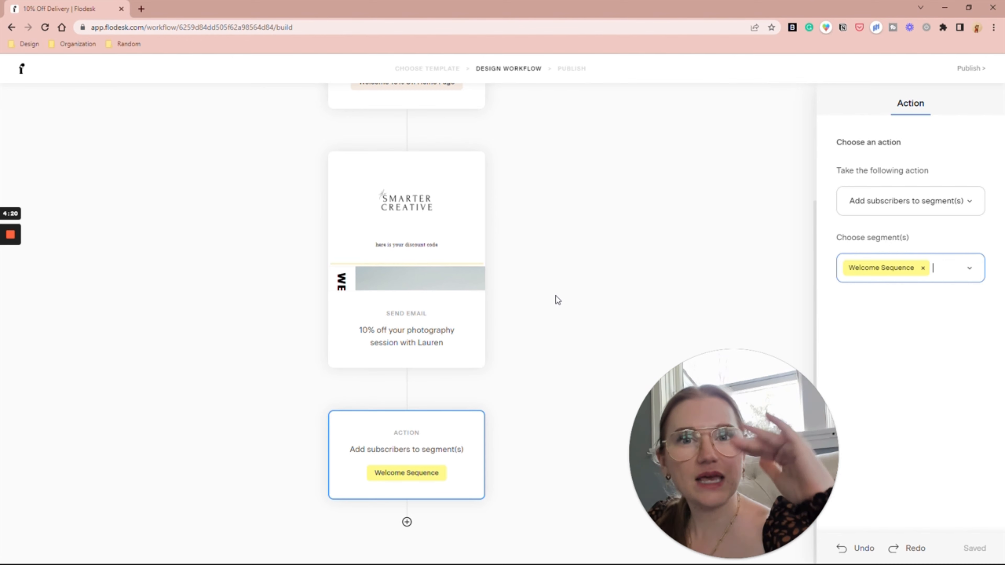
Step: Publish the 10% Off Delivery workflow immediately
scroll(556, 300, up, 4)
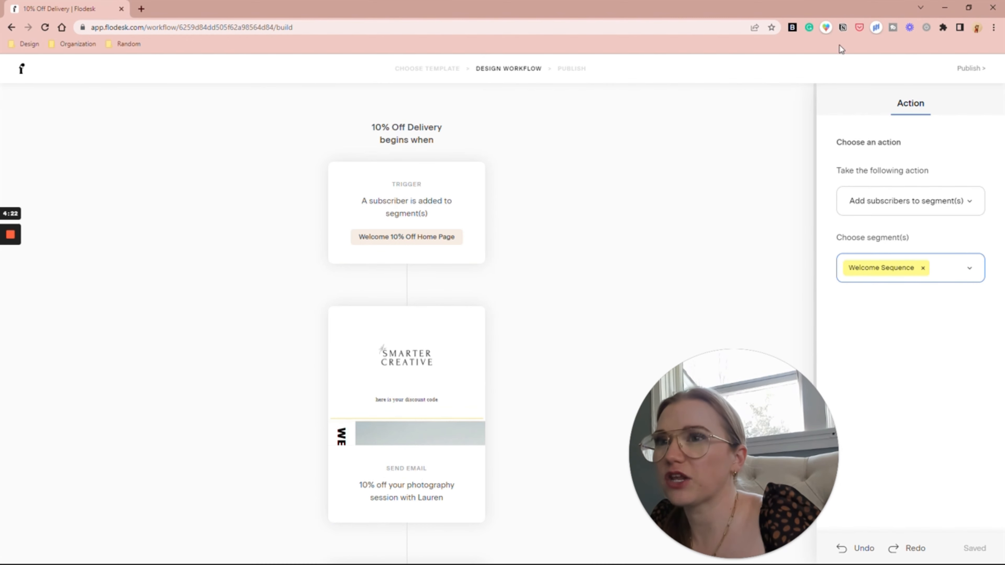
click(983, 69)
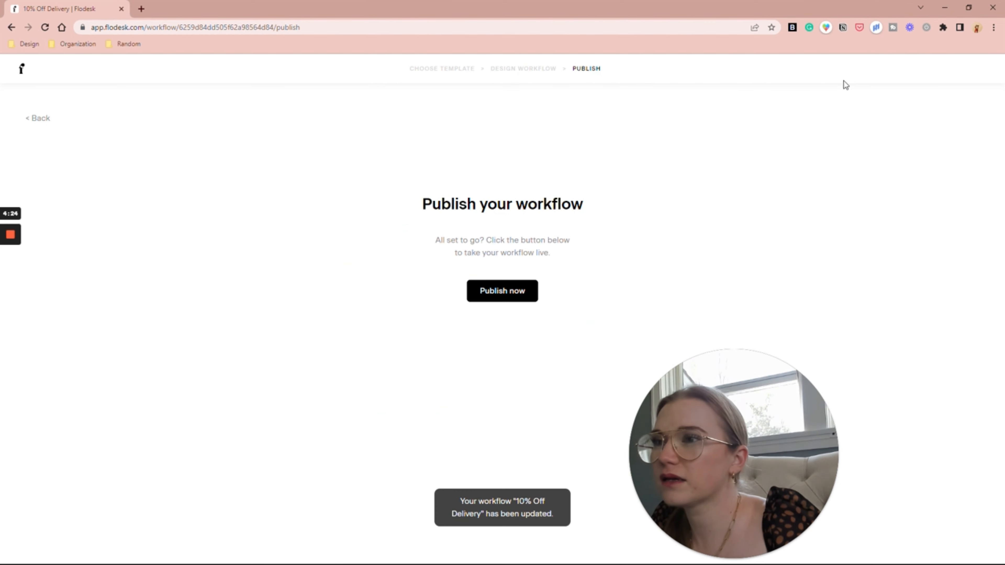
click(510, 295)
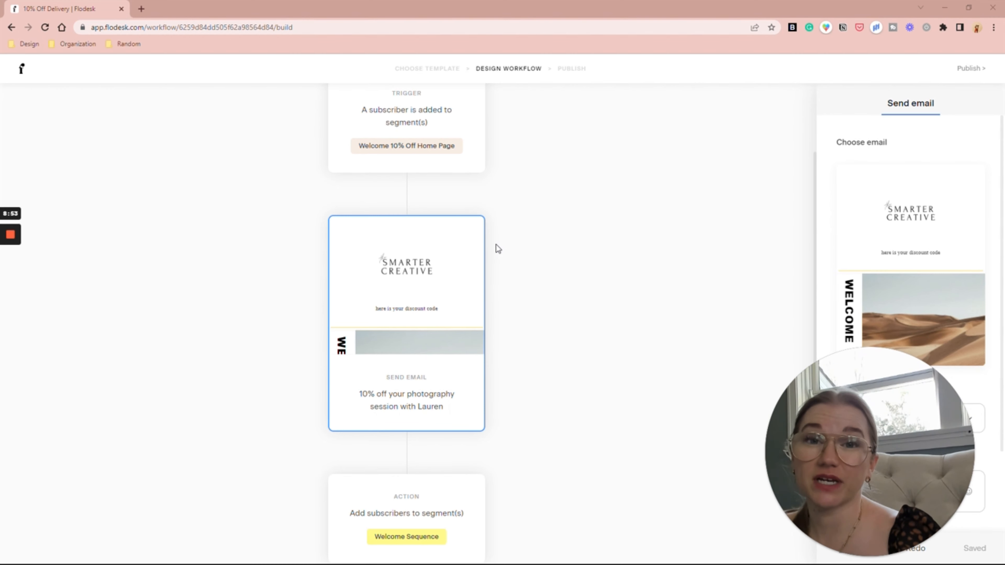
Step: Check that the discount email's welcome image block links to the Dubsado form web address
click(445, 291)
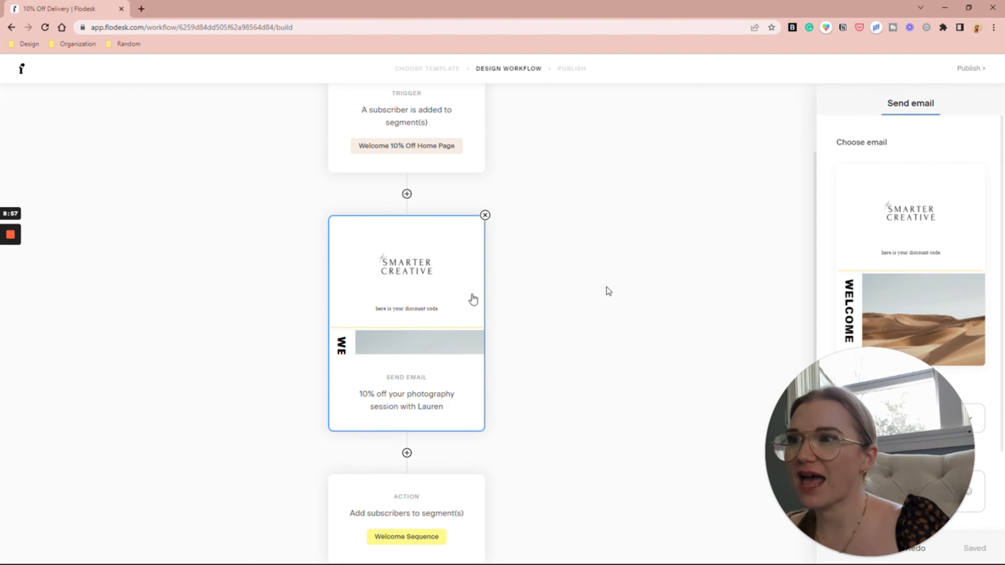
click(909, 266)
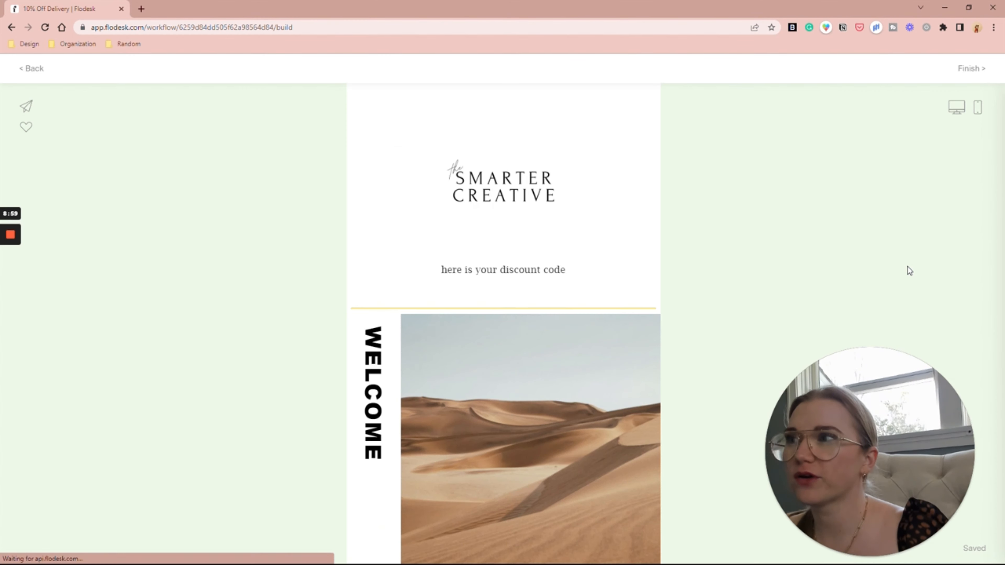
scroll(503, 356, down, 15)
scroll(493, 356, up, 8)
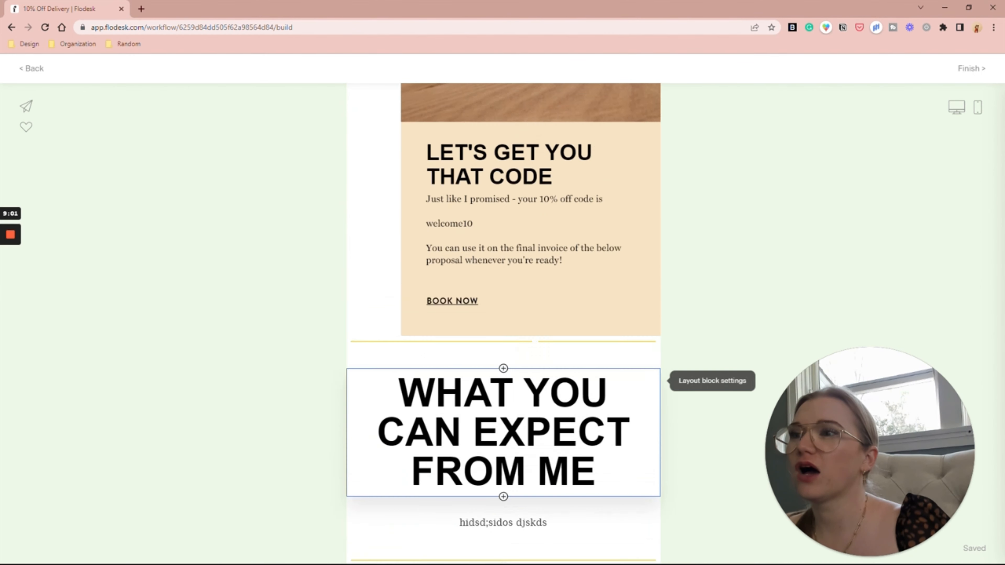
click(530, 365)
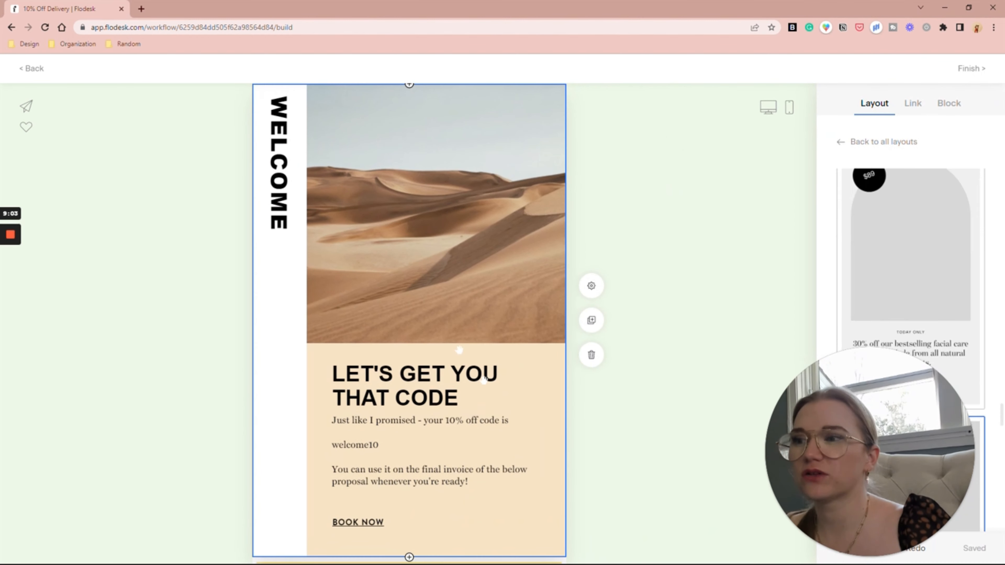
click(913, 102)
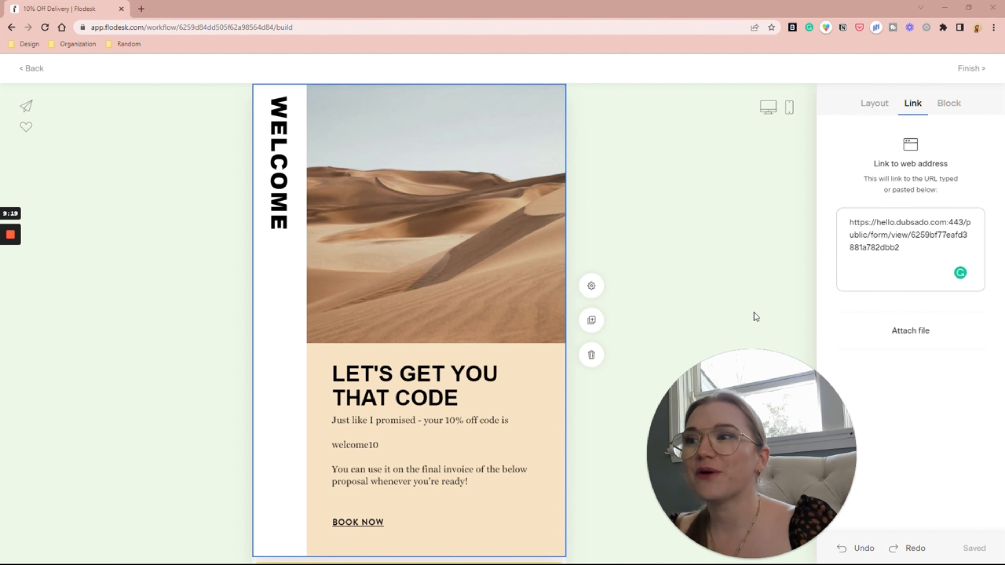
scroll(755, 316, down, 3)
scroll(754, 313, up, 4)
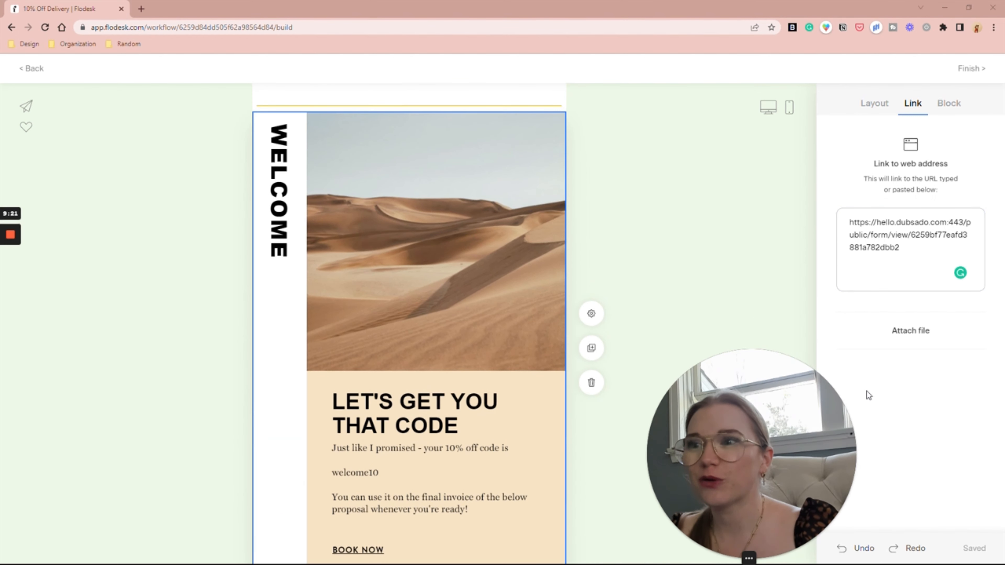
Step: Start a new form and filter the templates down to Popup forms
click(458, 81)
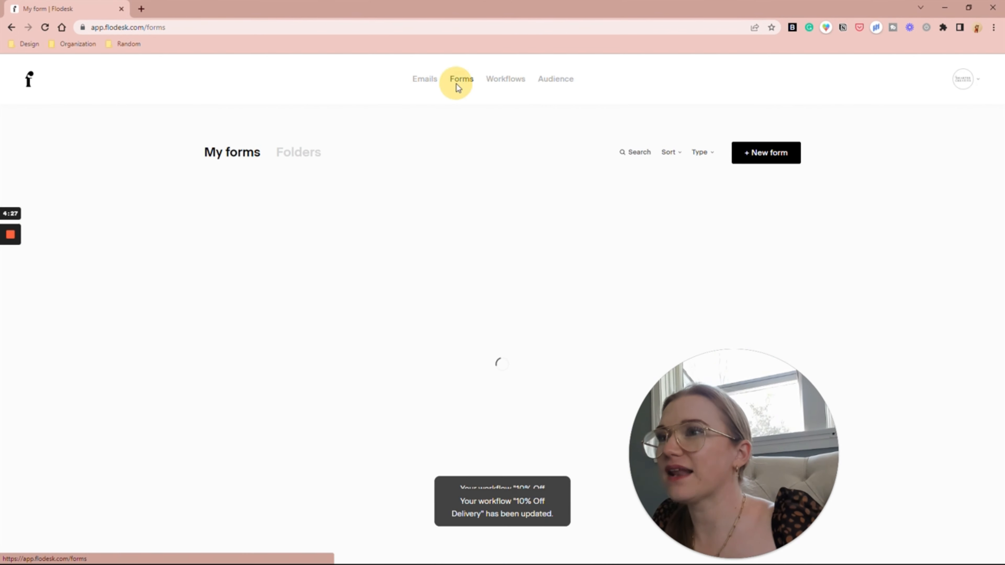
click(782, 155)
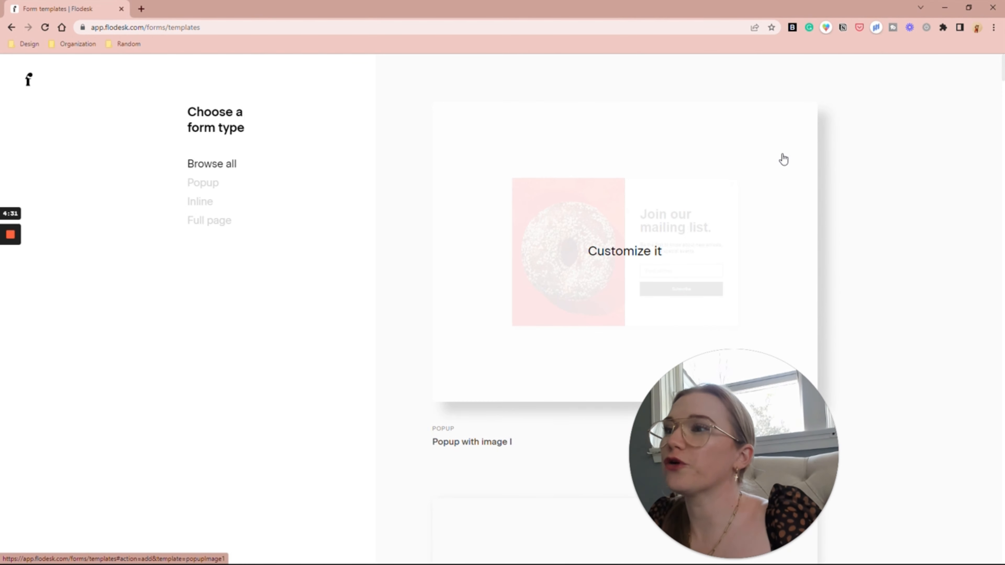
click(194, 208)
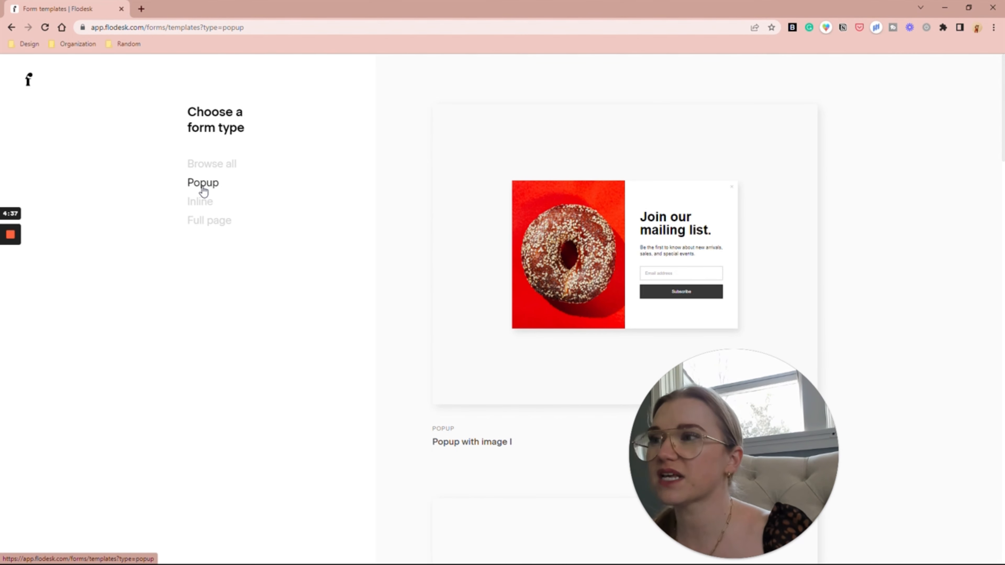
click(208, 224)
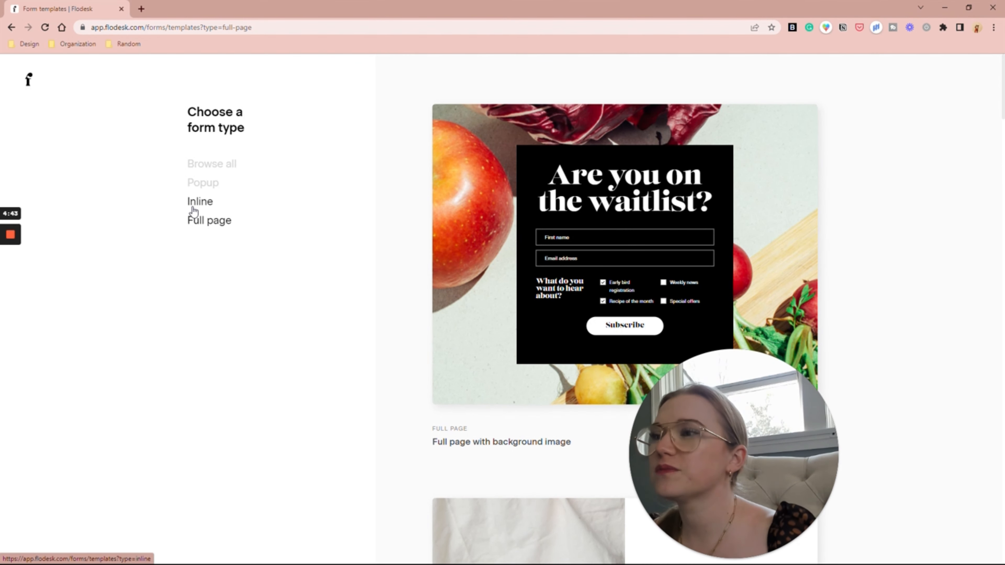
click(203, 183)
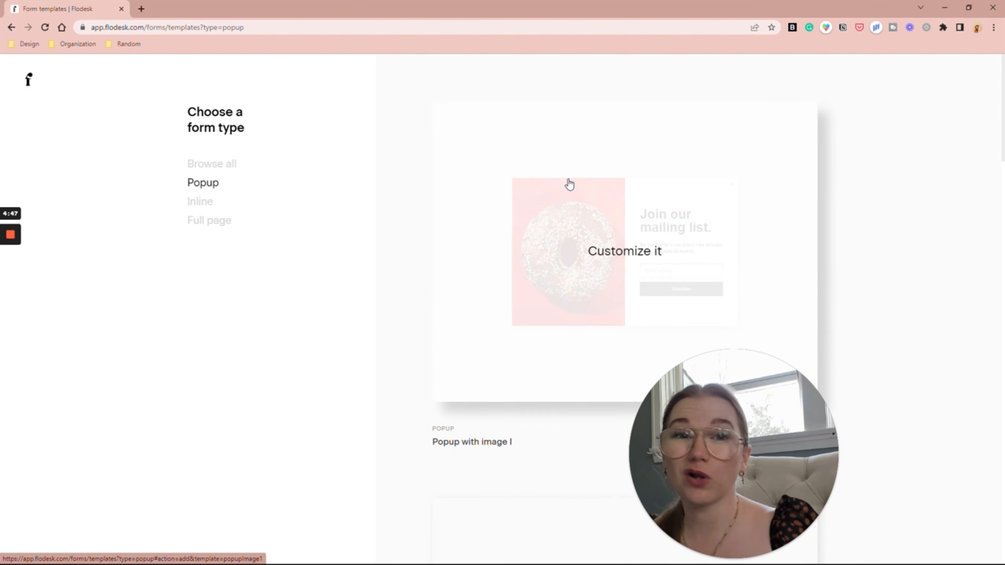
scroll(570, 184, down, 5)
scroll(568, 183, down, 3)
Step: Customize Popup with image II, adding sign-ups to the Welcome 10% Off Home Page segment
click(698, 281)
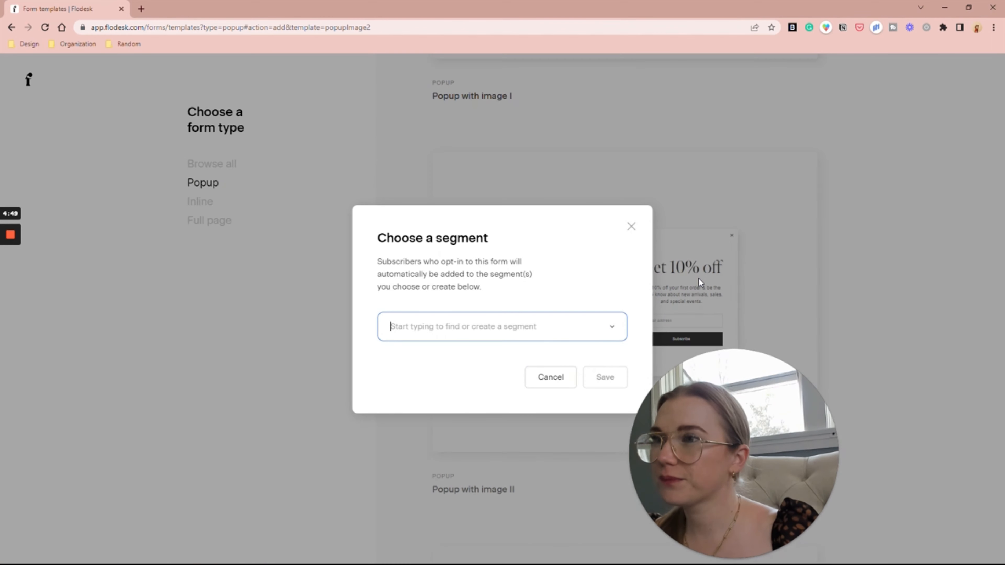
text(10)
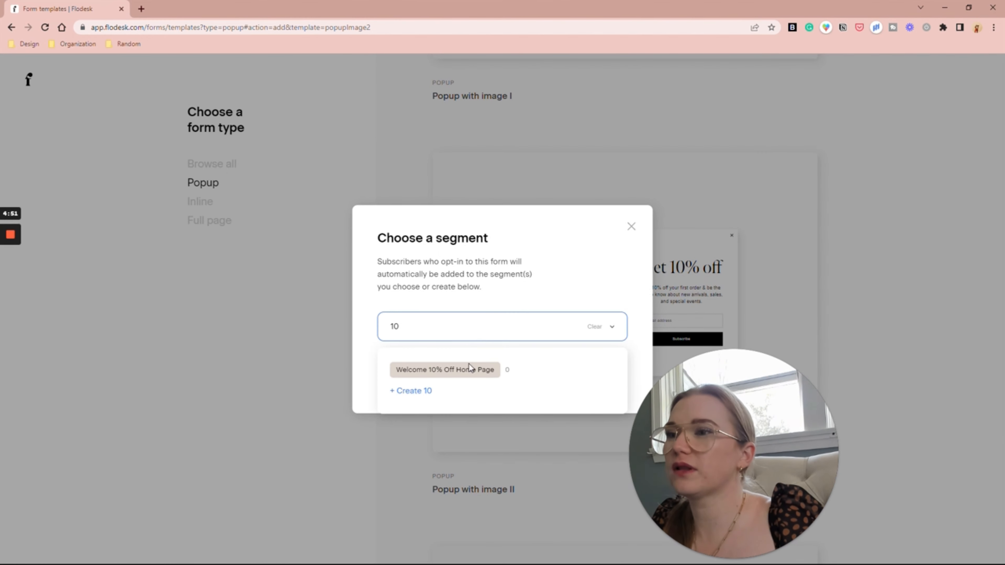
click(466, 376)
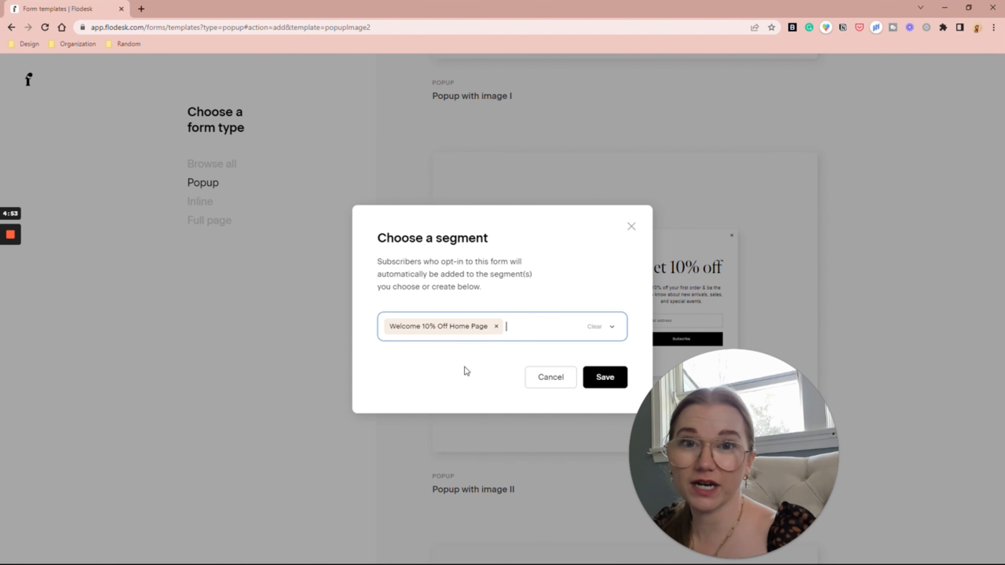
click(601, 377)
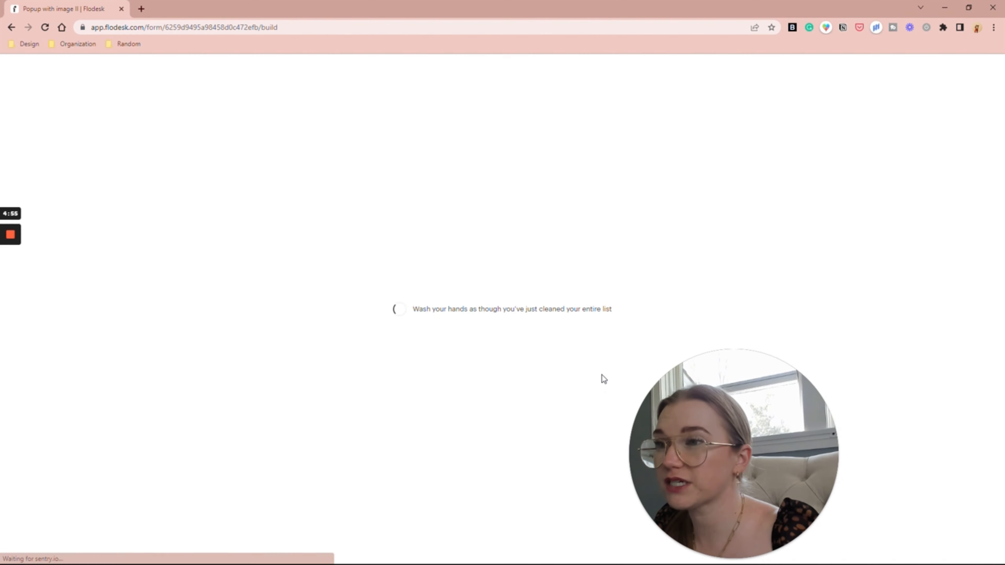
Step: Replace the popup's image with a GIF from Giphy
click(404, 319)
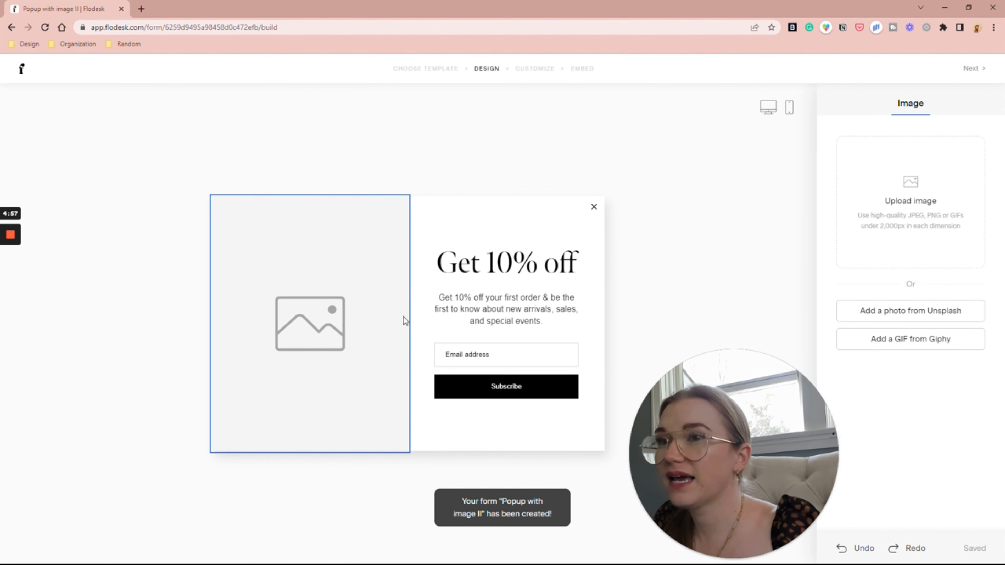
click(950, 338)
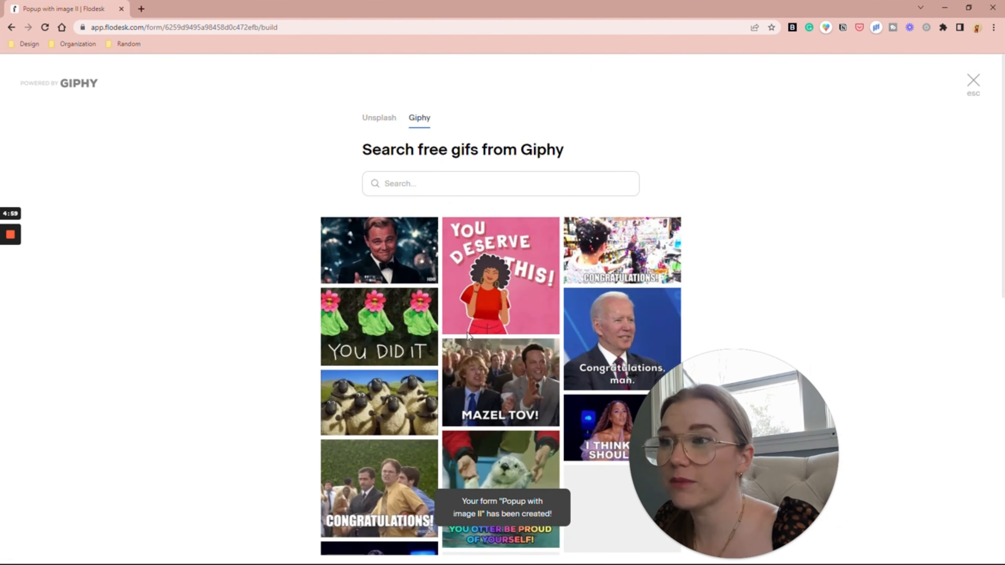
scroll(467, 332, down, 7)
scroll(468, 332, down, 5)
click(374, 349)
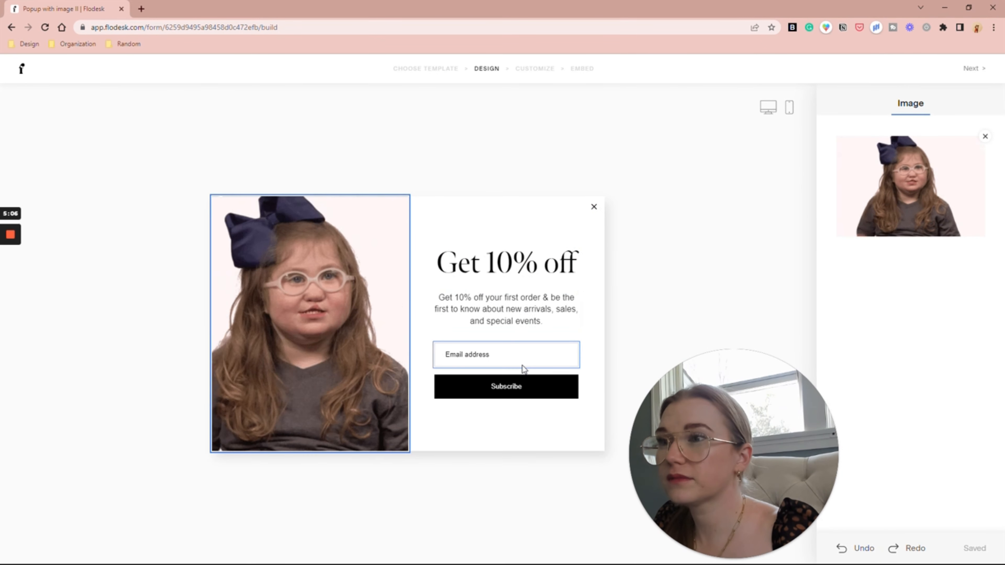
Step: Add a First name field and place it above Email address
click(514, 355)
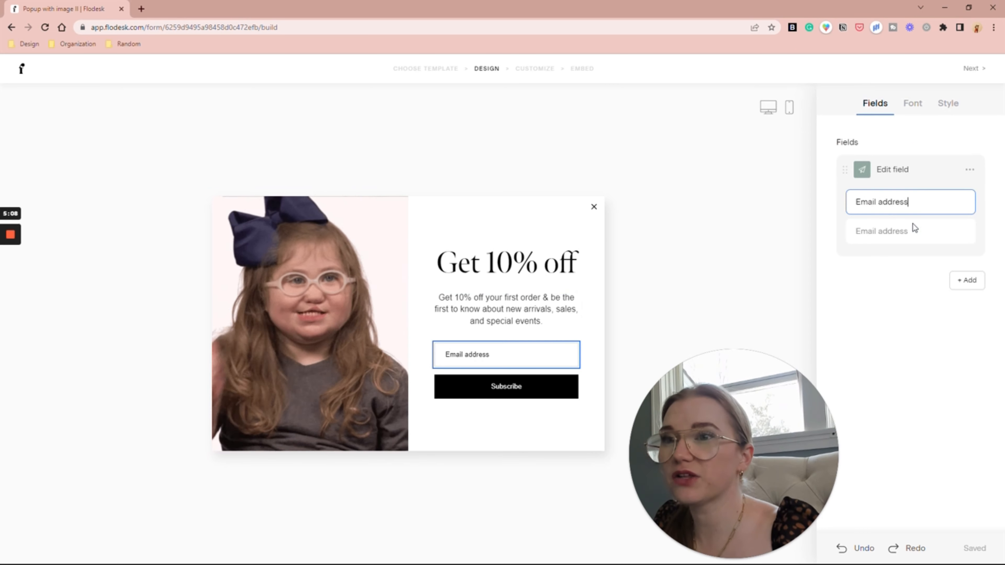
click(967, 277)
click(948, 320)
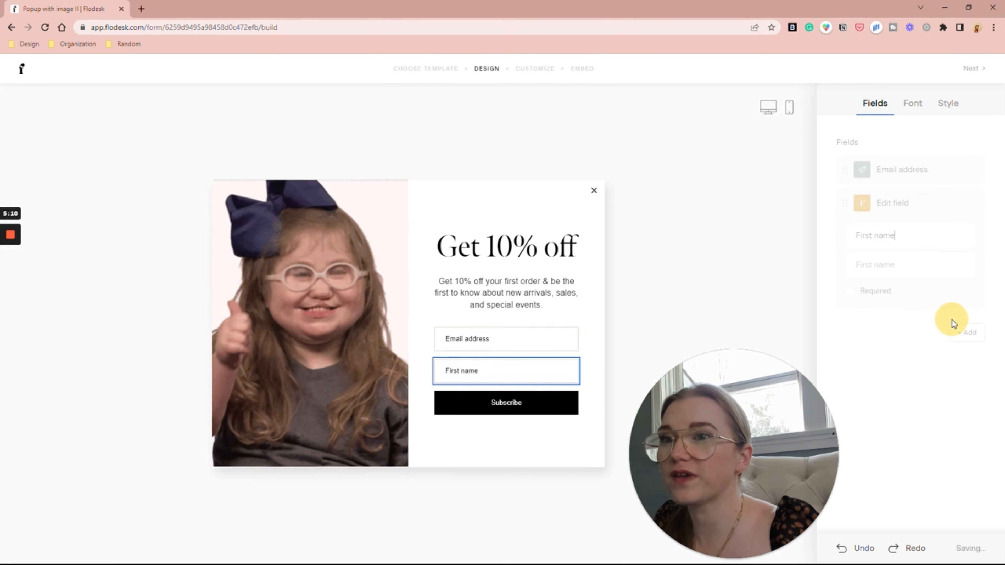
drag(845, 203, 903, 148)
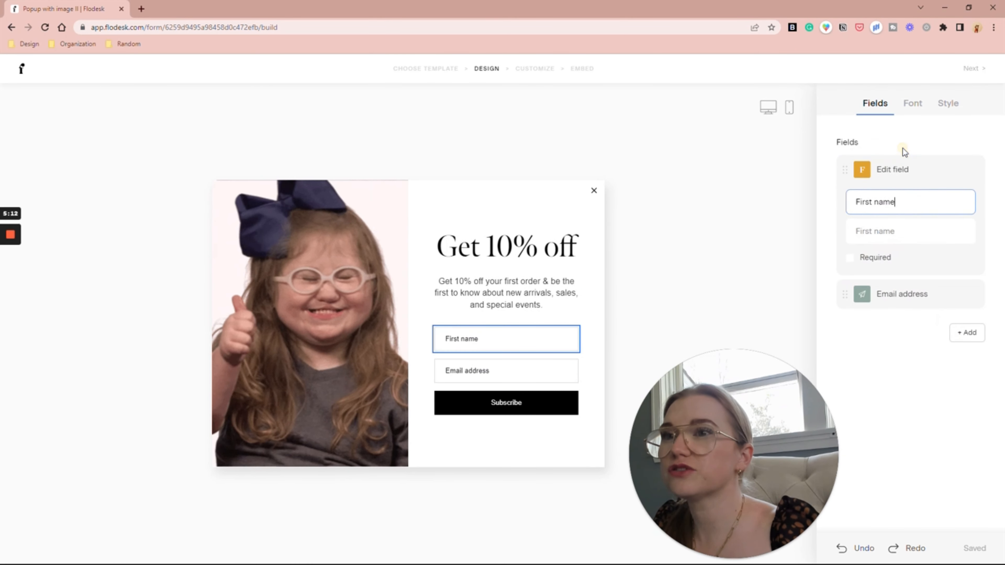
Step: Give the fields an outlined pill shape and the Subscribe button a rounded pill style
click(952, 113)
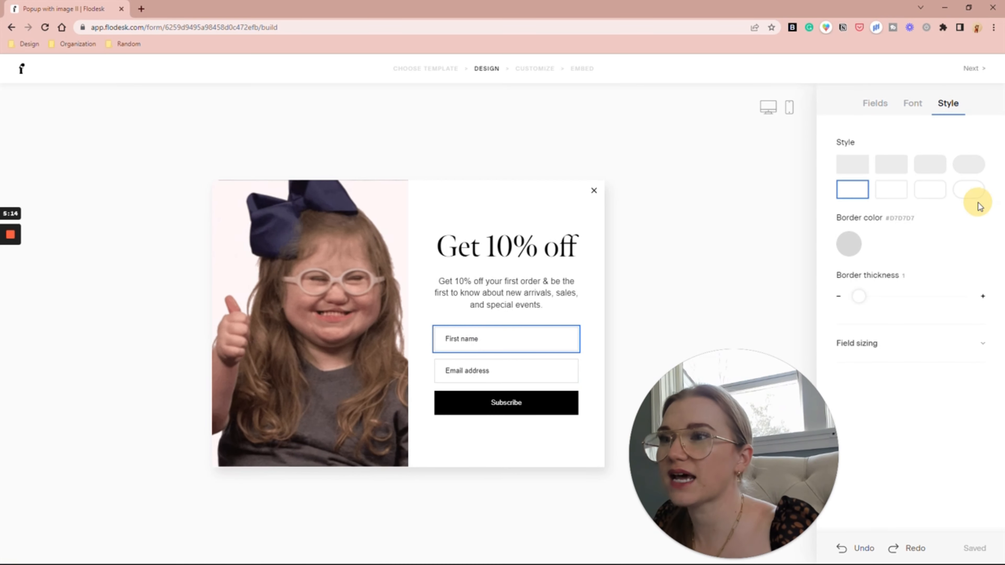
click(972, 172)
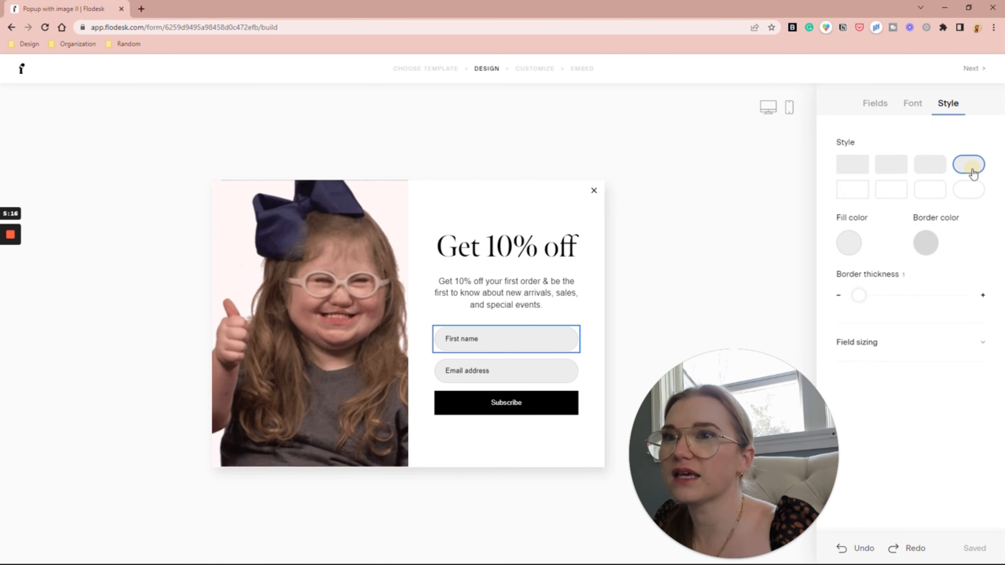
click(971, 192)
click(523, 402)
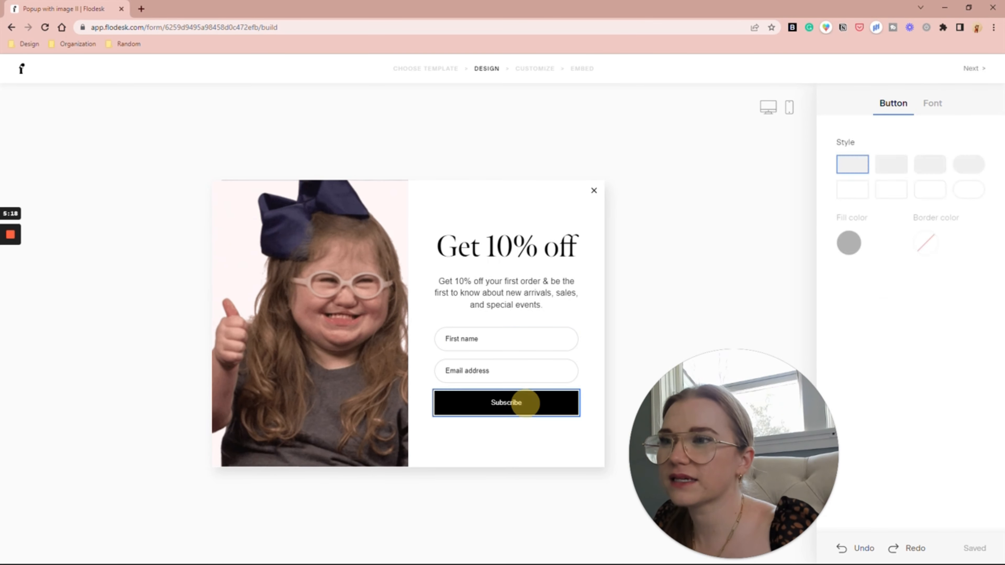
click(972, 173)
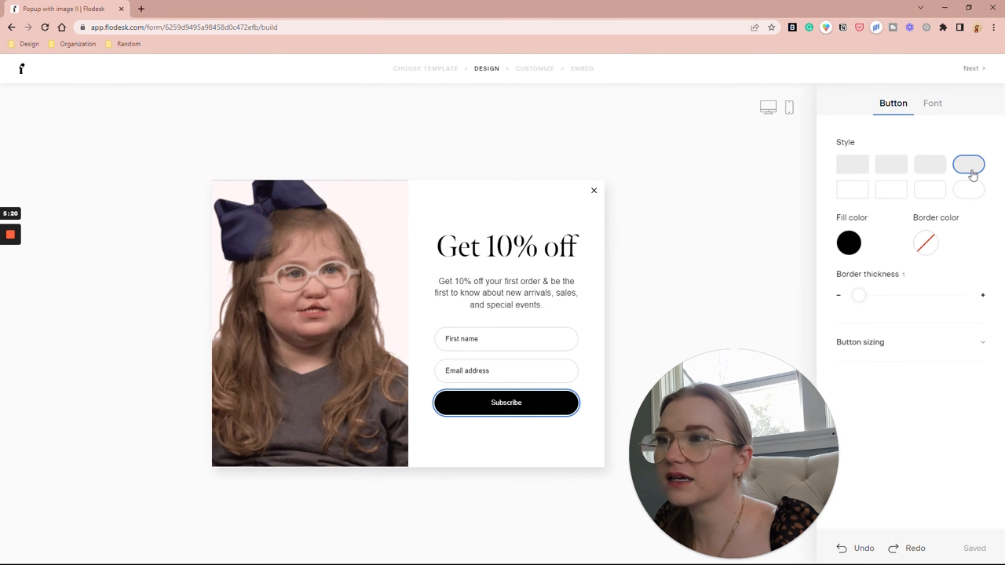
click(976, 68)
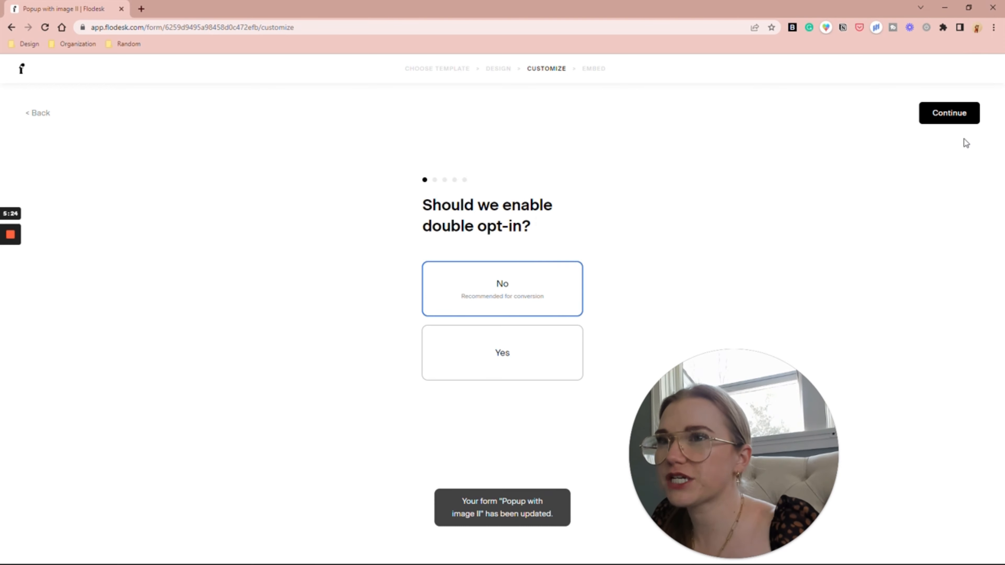
Step: Keep double opt-in off, show the popup at 30% scroll, and hide it from return visitors
click(961, 113)
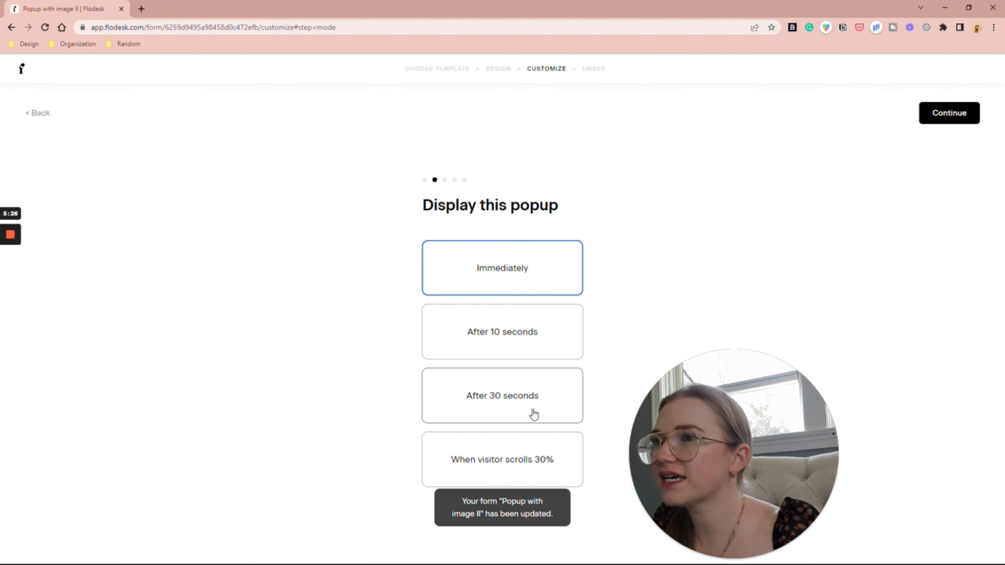
click(533, 469)
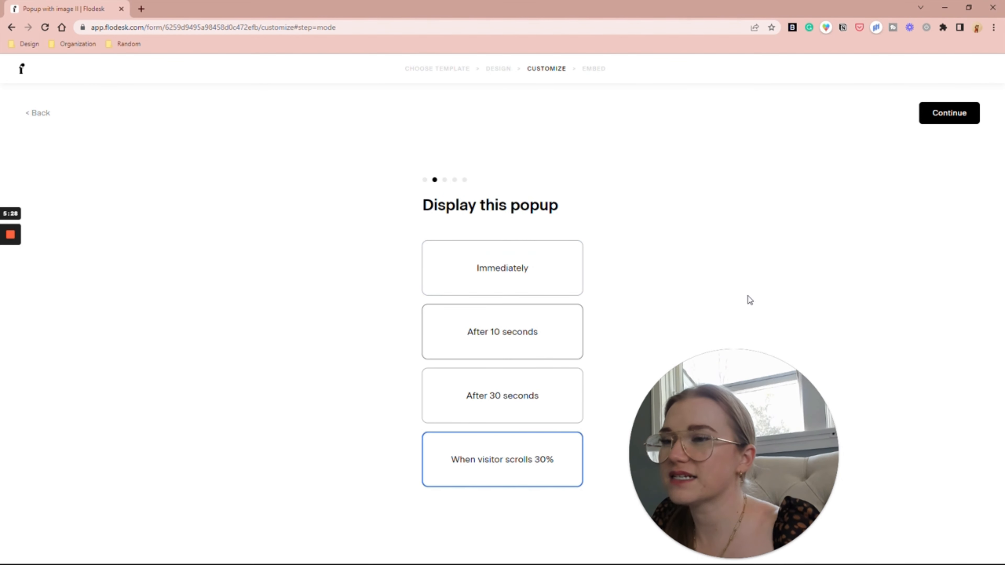
click(962, 114)
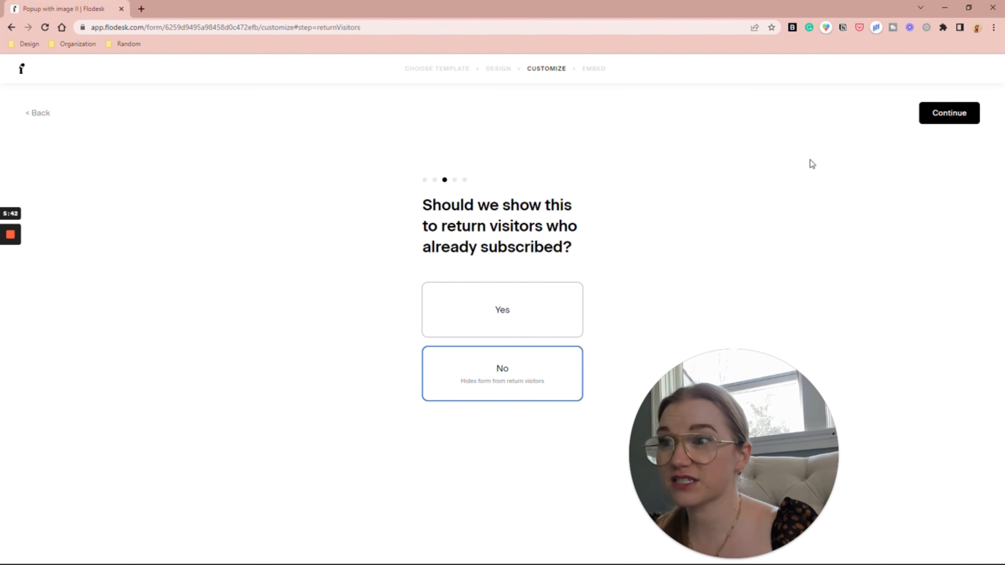
click(962, 116)
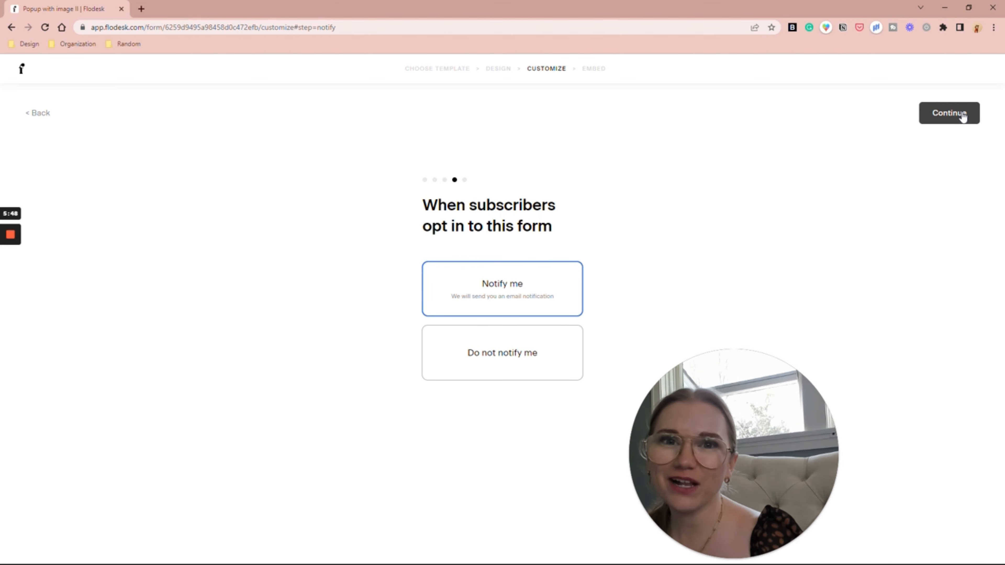
click(962, 115)
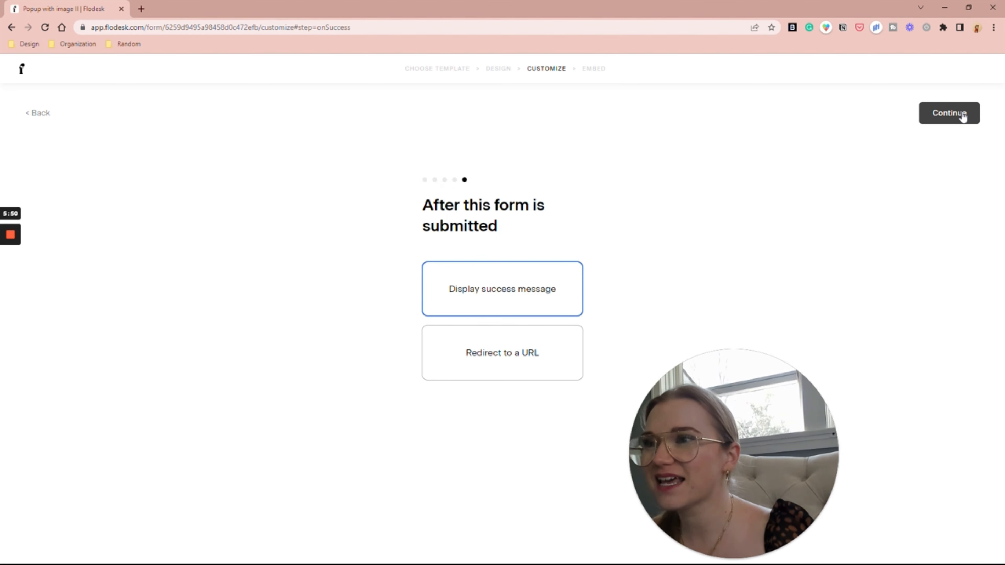
Step: Redirect submitters to thesmartercreative.com/test and save the form
click(519, 365)
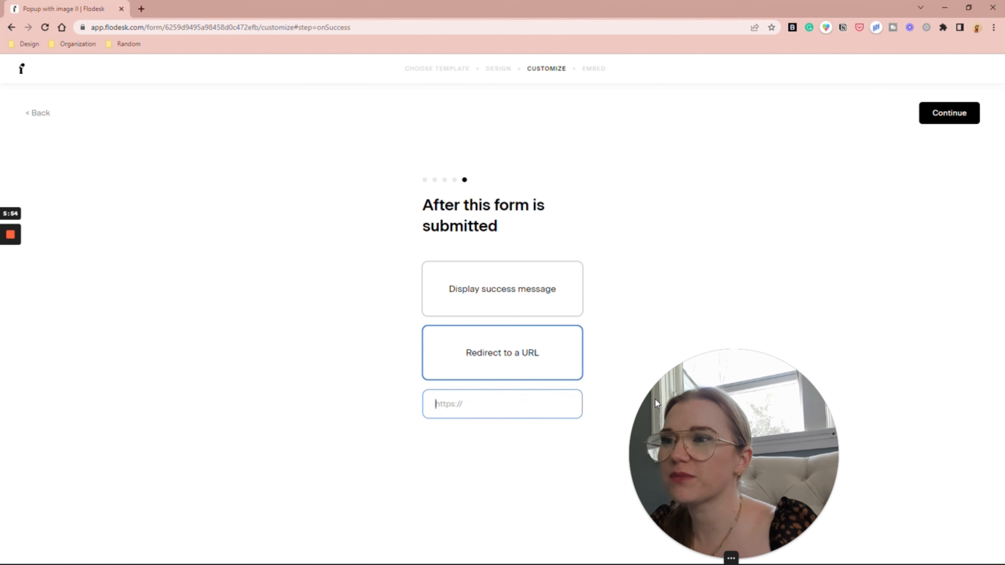
text(thesmart)
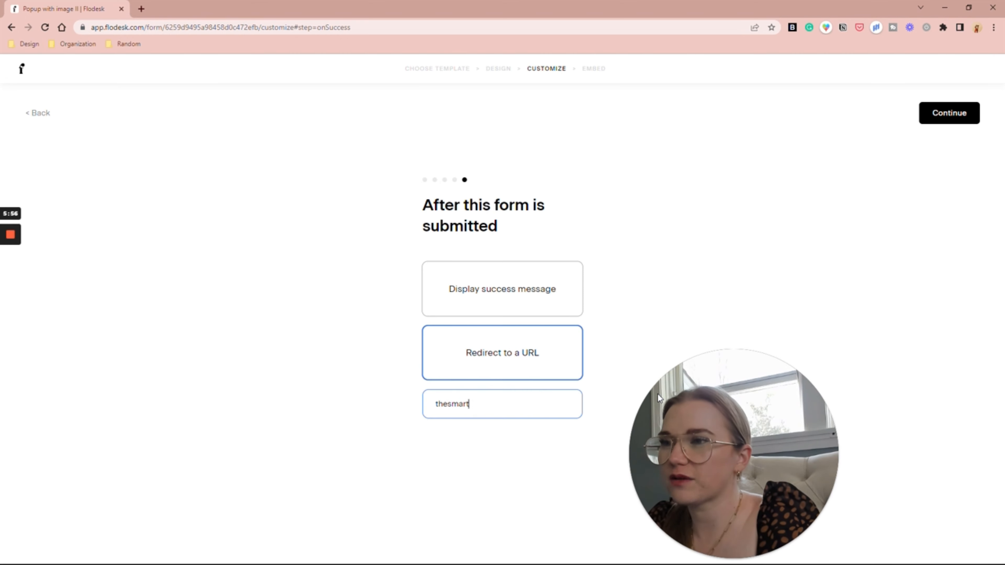
text(ercreative.com/)
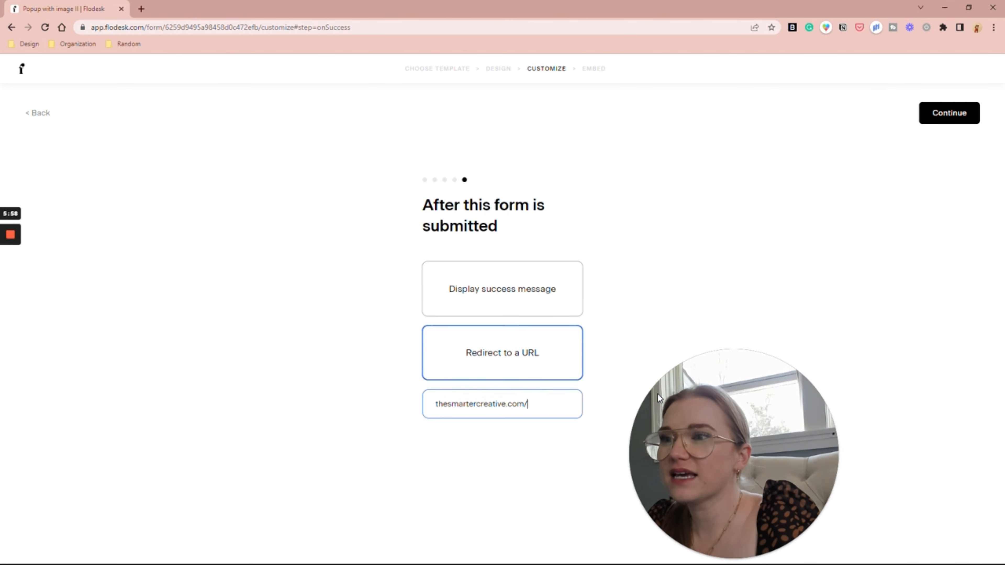
text(test)
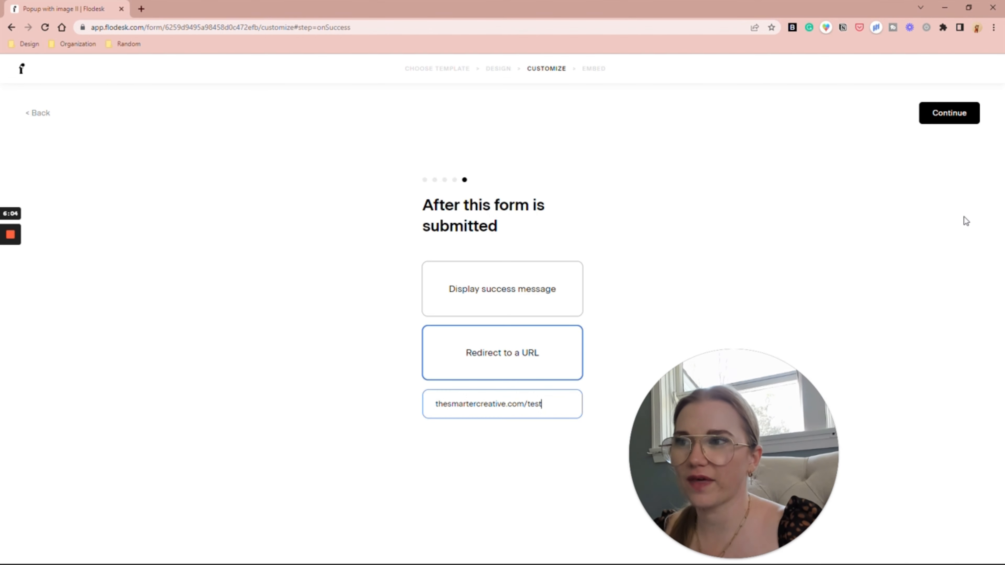
click(953, 113)
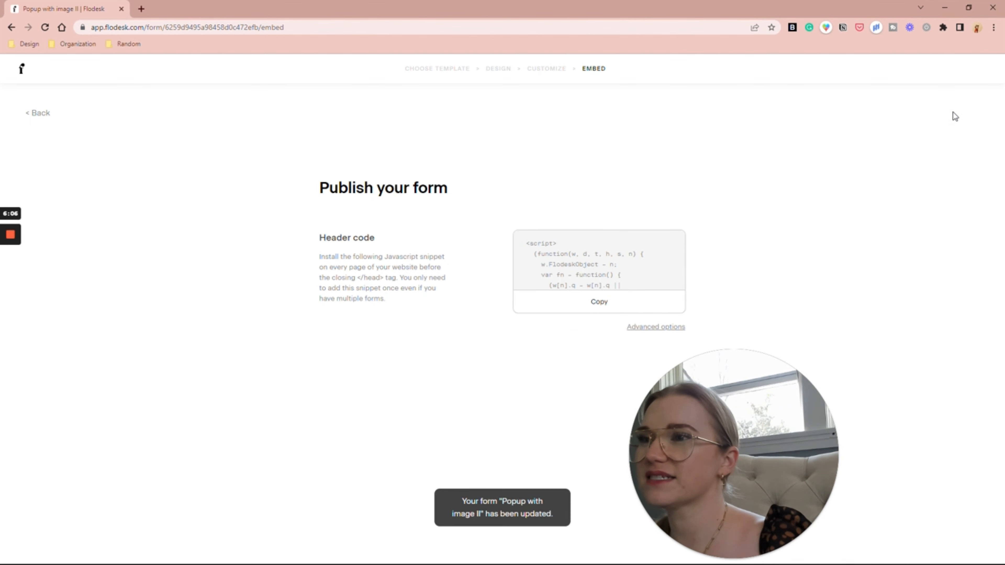
Step: Copy the form's header script code, then switch to the Dubsado proposal window
click(580, 309)
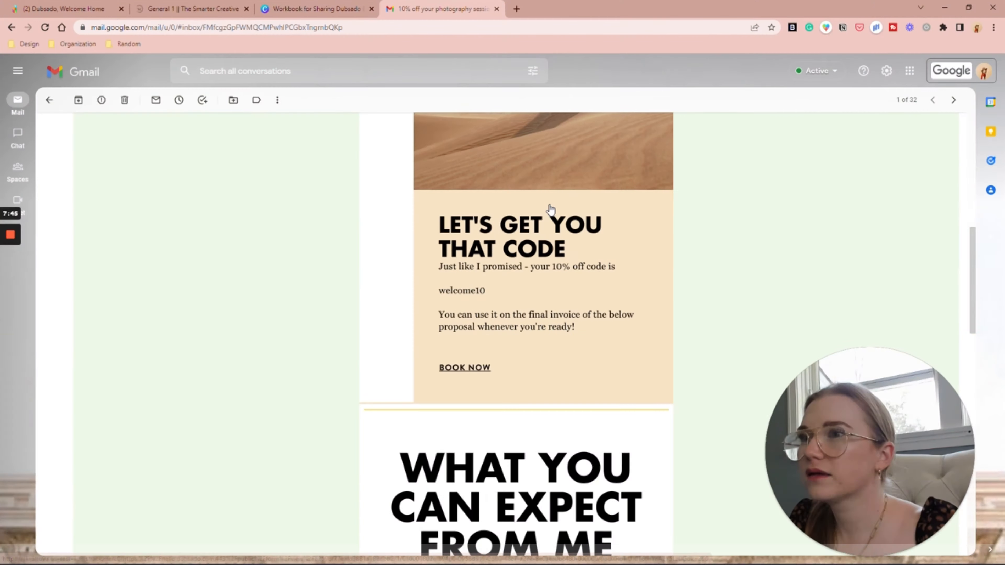
scroll(529, 272, up, 2)
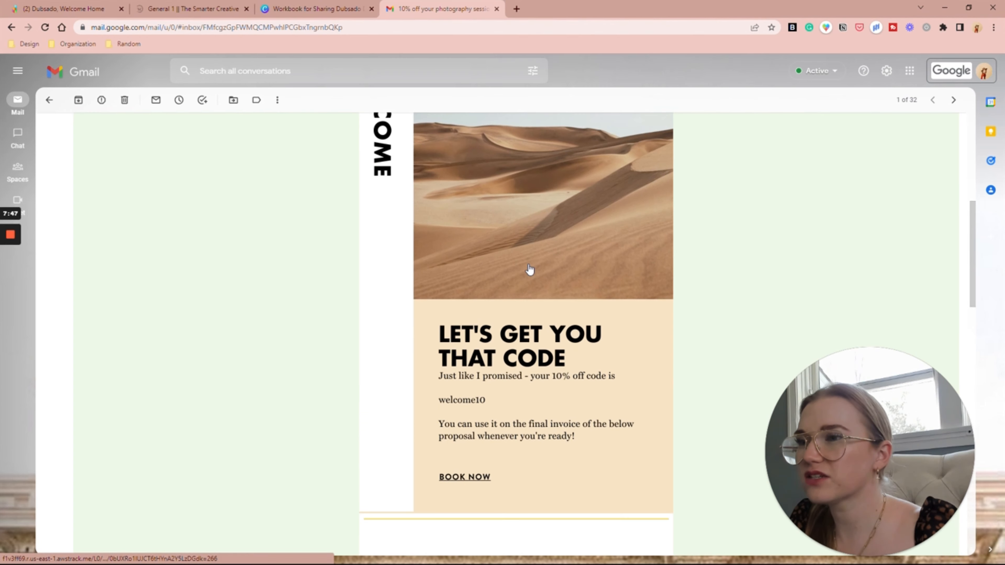
key(alt+Tab)
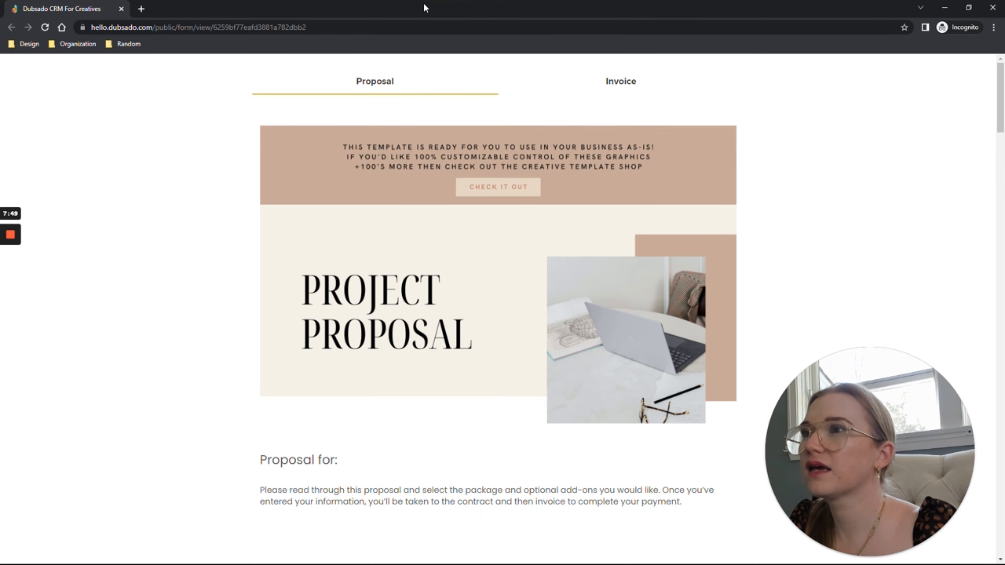
Step: Select Package Two on the Dubsado project proposal
scroll(460, 270, down, 15)
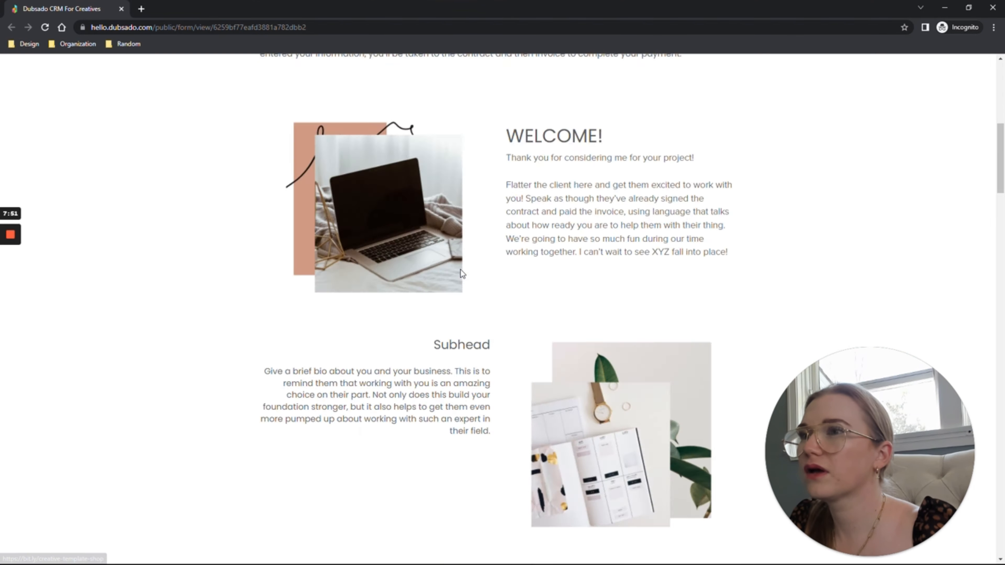
click(498, 296)
scroll(498, 299, down, 10)
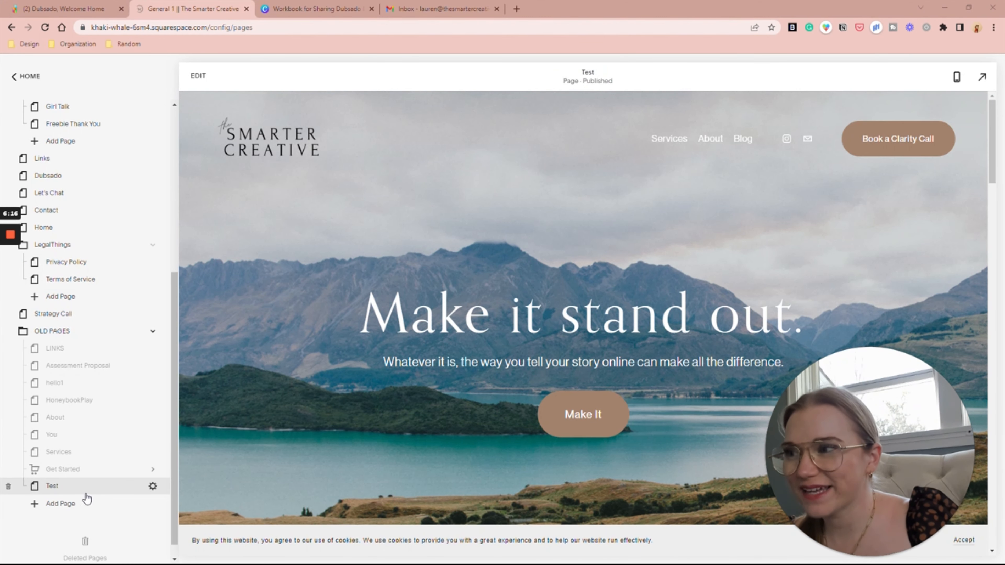
Step: Paste the Flodesk script into the Test page's Advanced header code injection and save
click(153, 487)
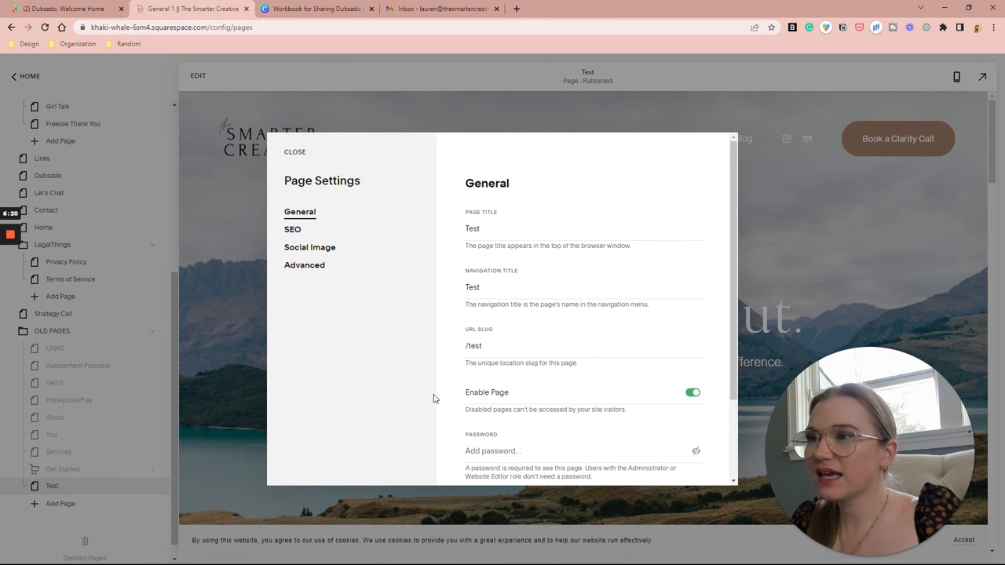
click(319, 271)
click(630, 307)
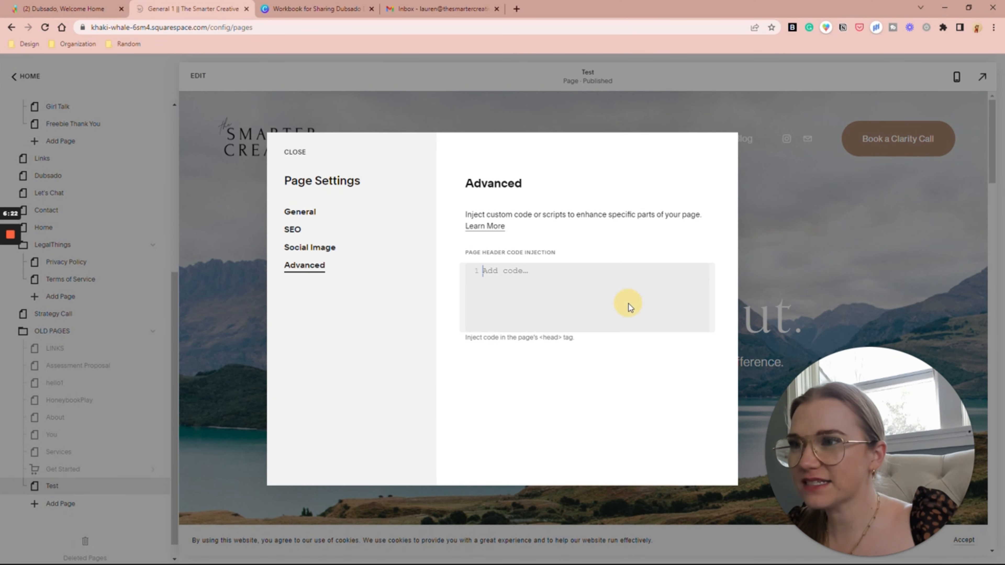
key(ctrl+v)
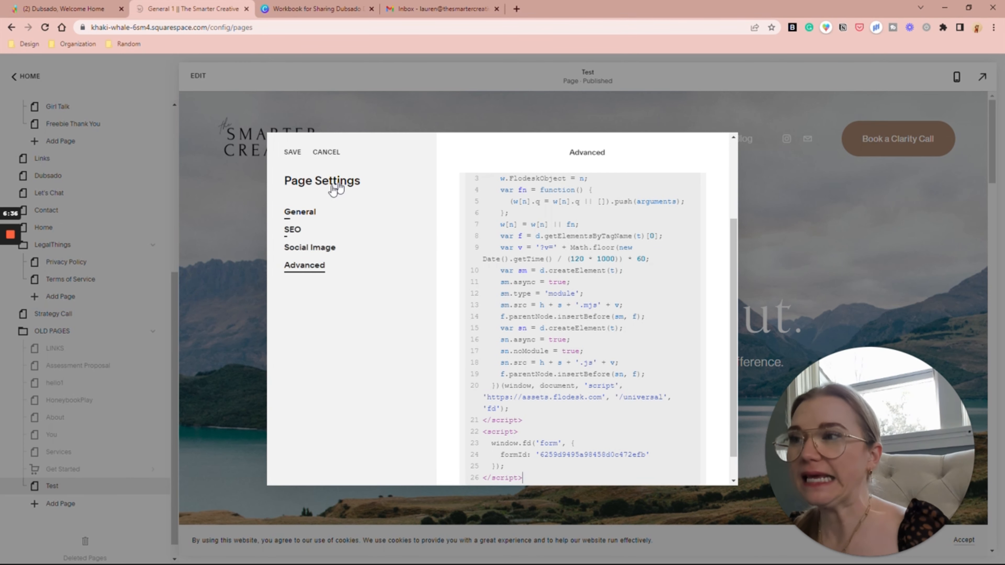
click(293, 152)
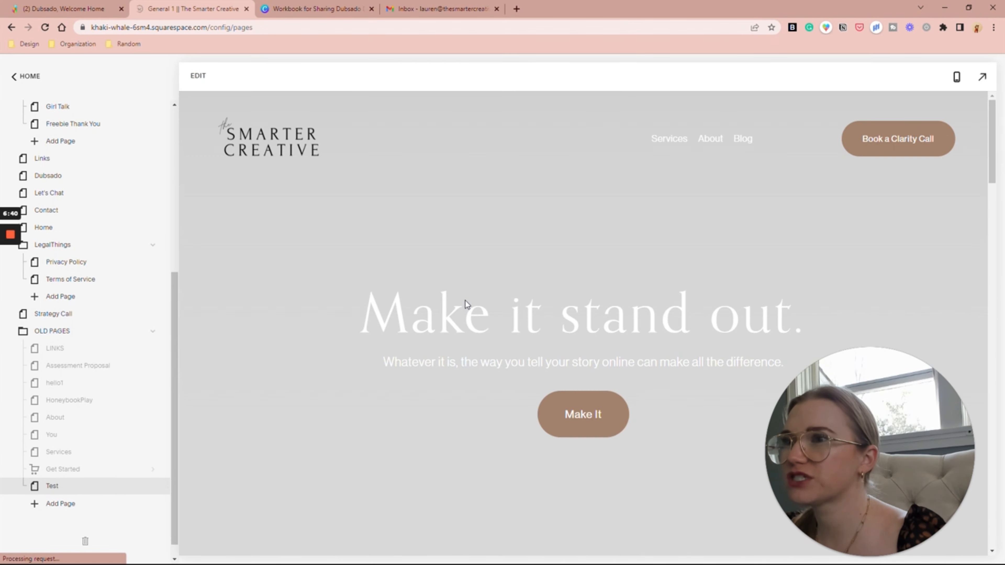
Step: Subscribe through the Test page popup with a test first name and email address
scroll(465, 300, down, 10)
scroll(465, 300, down, 10)
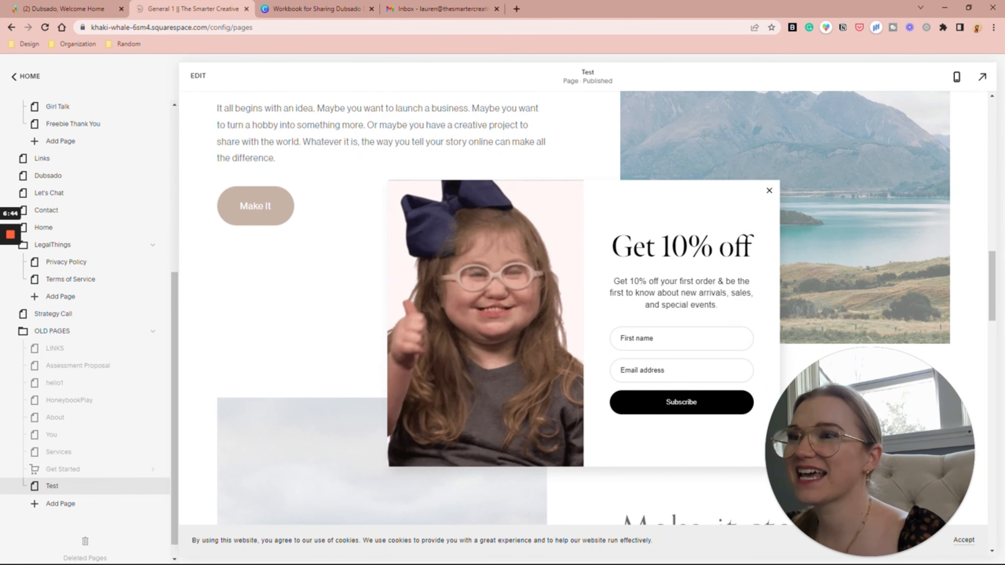
click(673, 342)
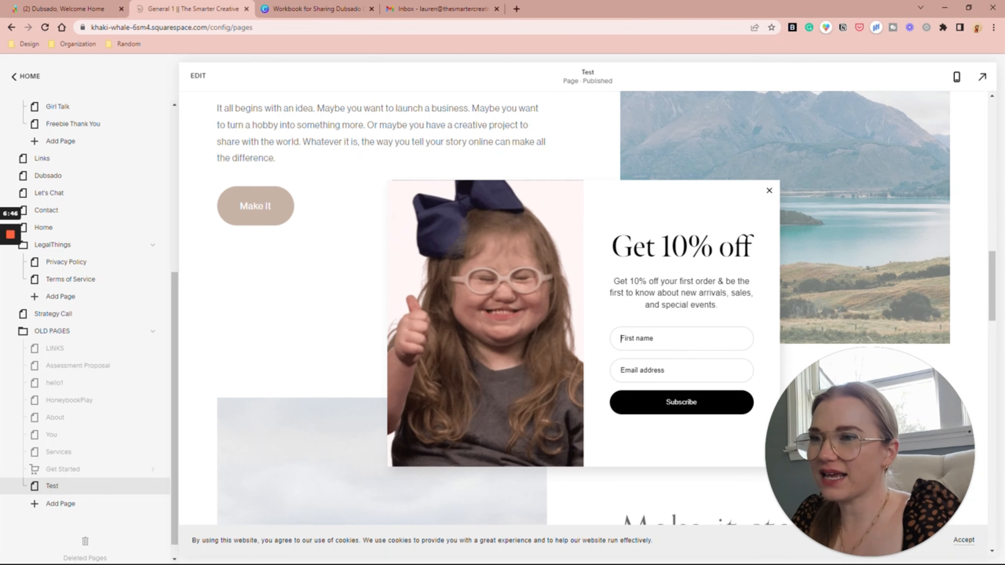
text(Test Test)
key(Tab)
click(597, 404)
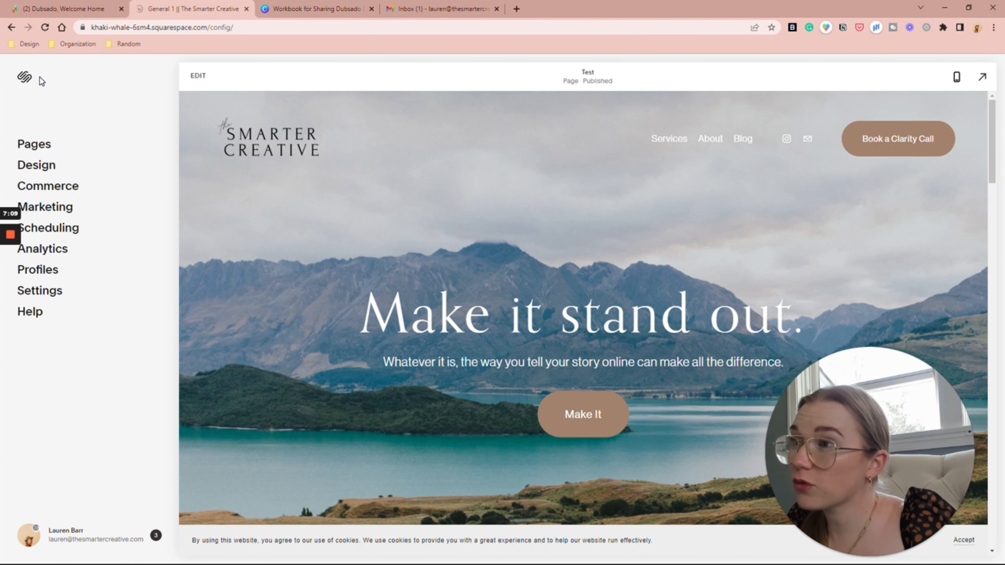
Step: Inspect the Flodesk script in the site-wide Code Injection header settings
click(39, 290)
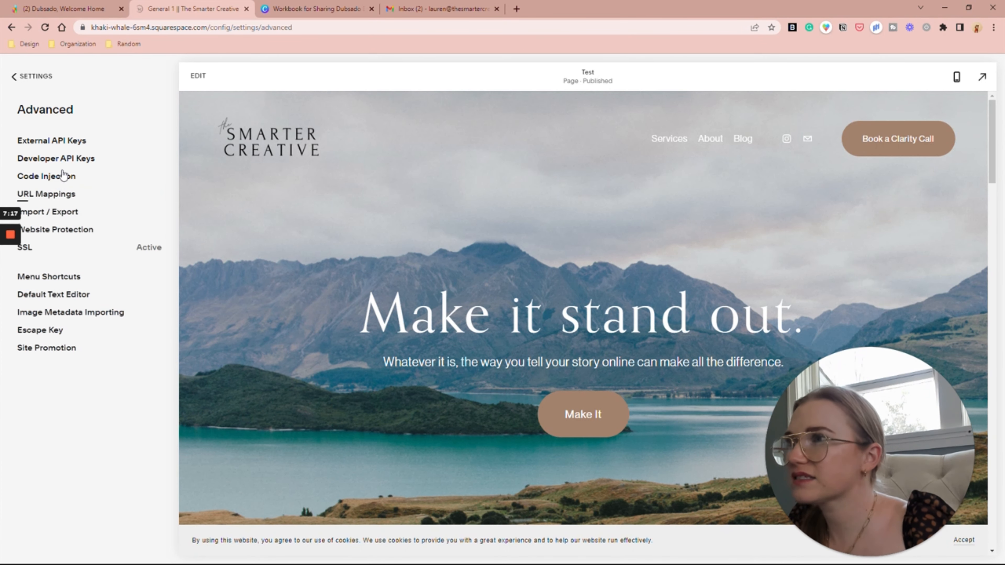
click(59, 176)
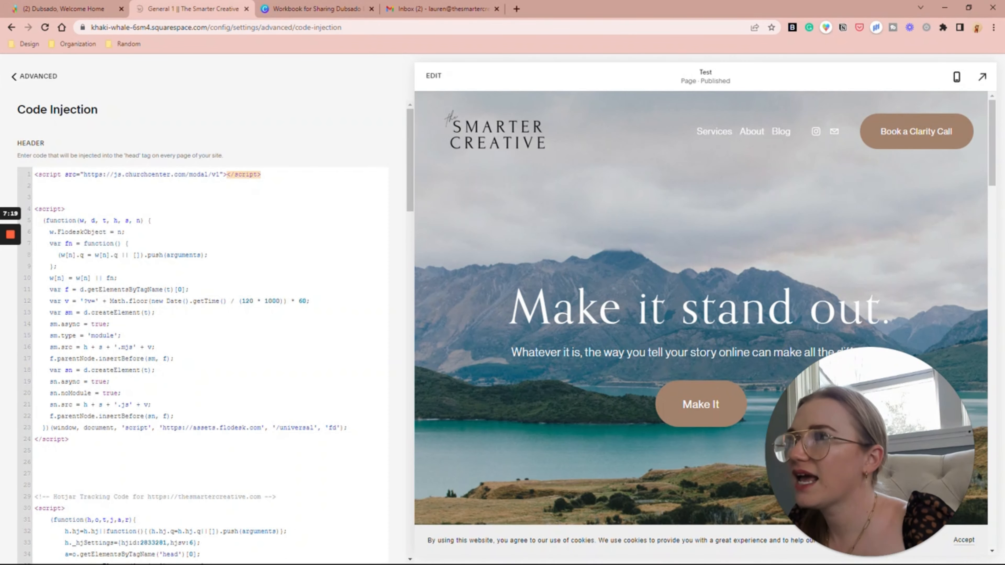
click(104, 189)
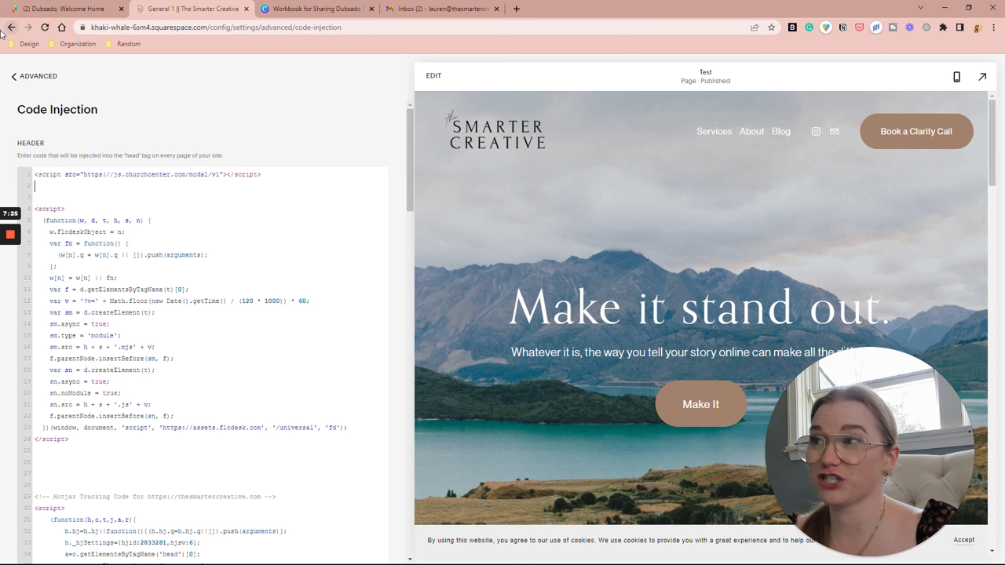
click(26, 77)
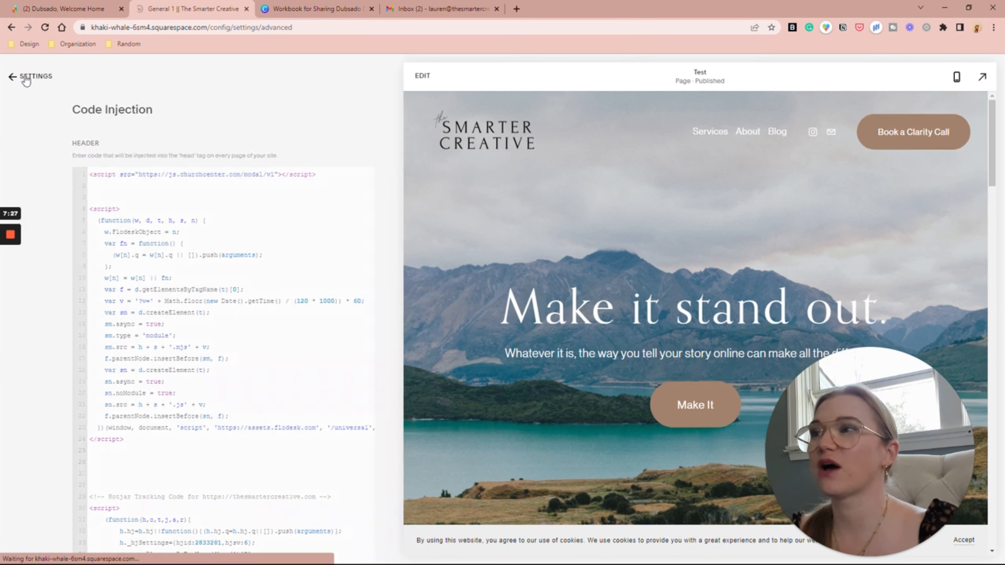
click(26, 77)
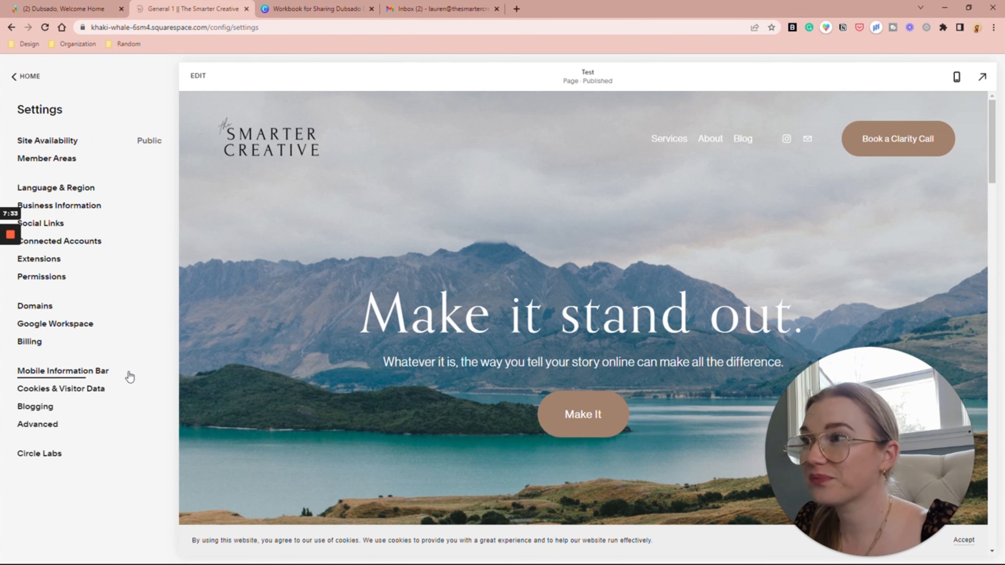
Step: Open the BOOK NOW link from the welcome10 discount email
click(10, 278)
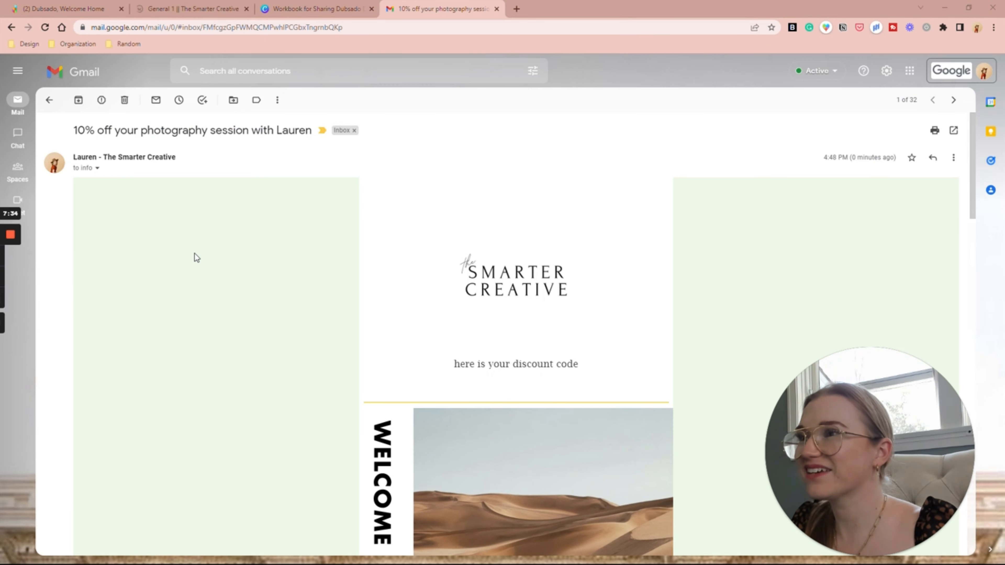
scroll(196, 257, down, 4)
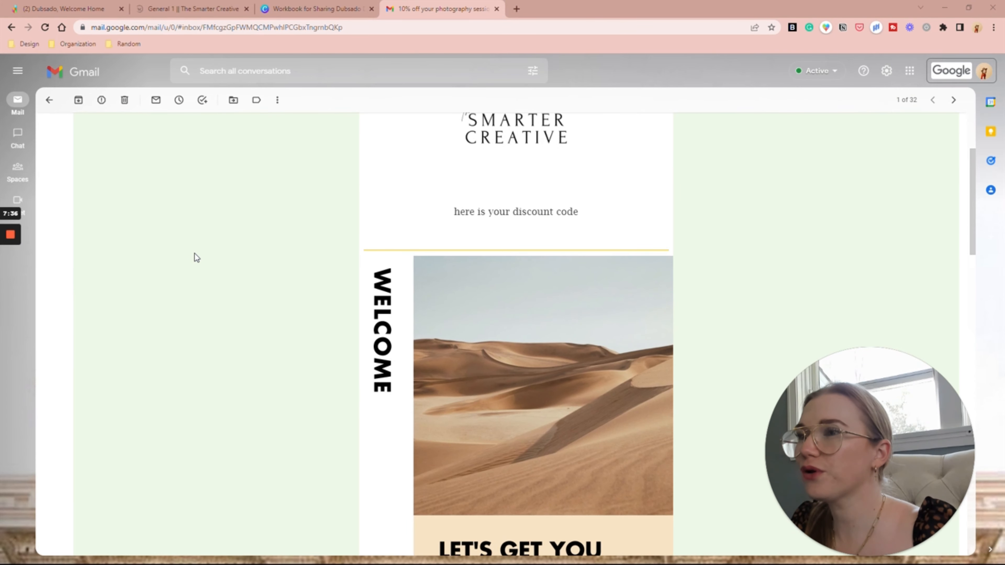
scroll(195, 256, down, 8)
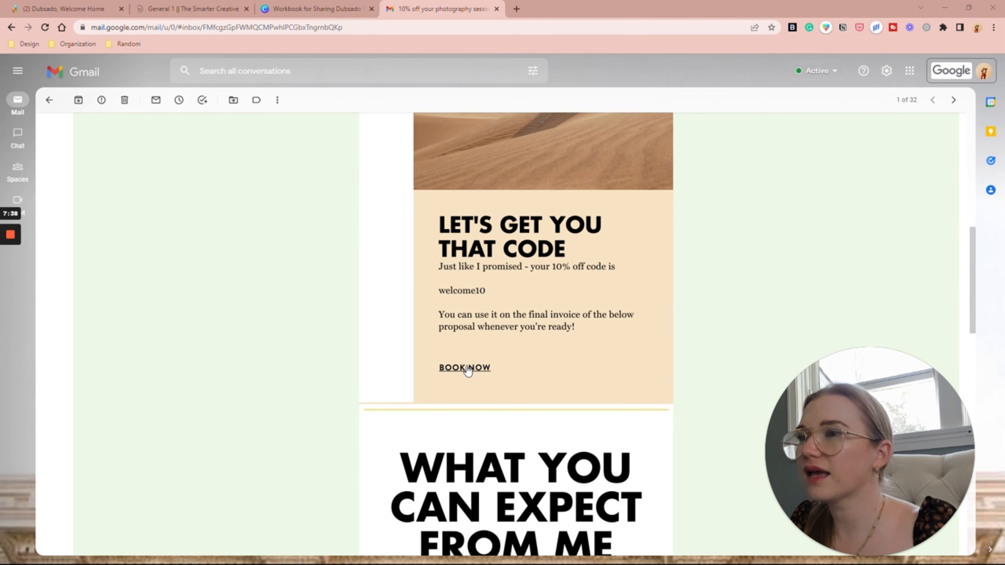
right_click(467, 368)
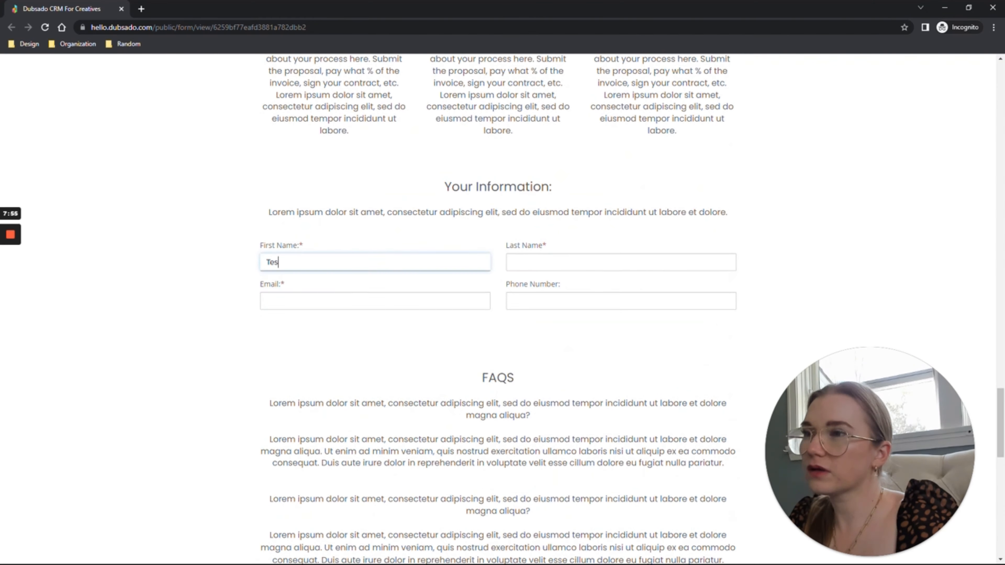
Step: Enter the test client's first name and email on the proposal and attempt Submit and Next
text(t)
key(Tab)
key(Tab)
scroll(399, 257, down, 14)
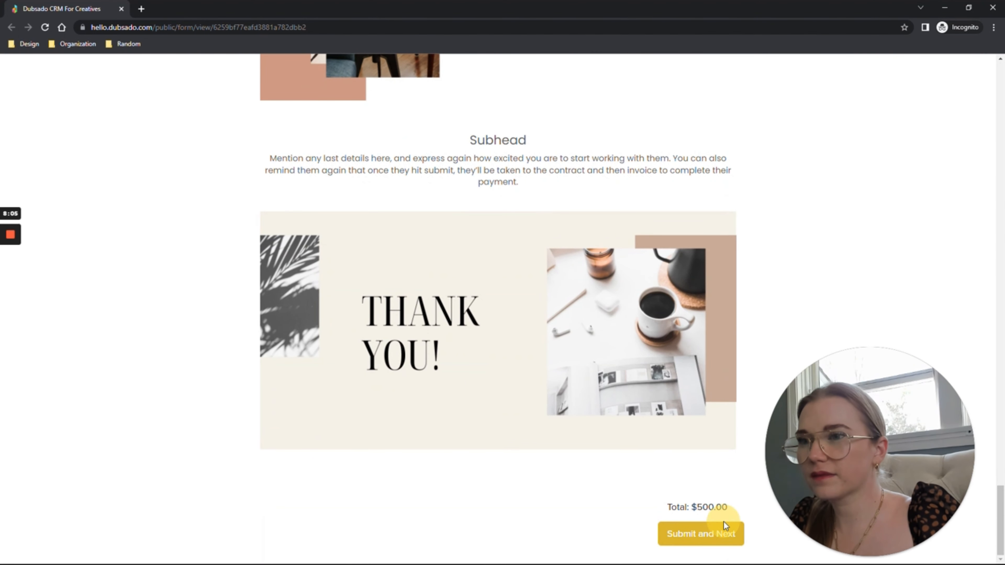
click(718, 536)
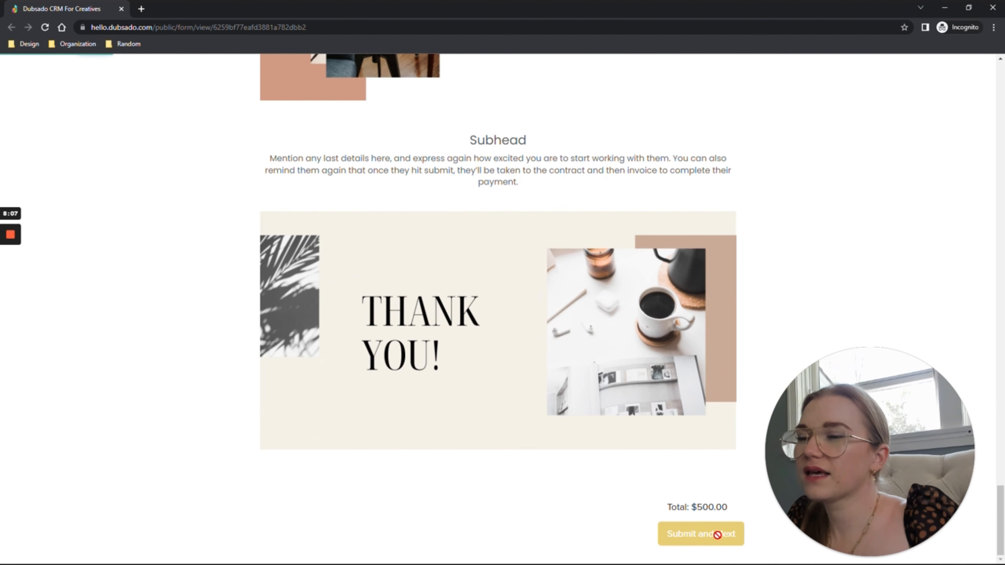